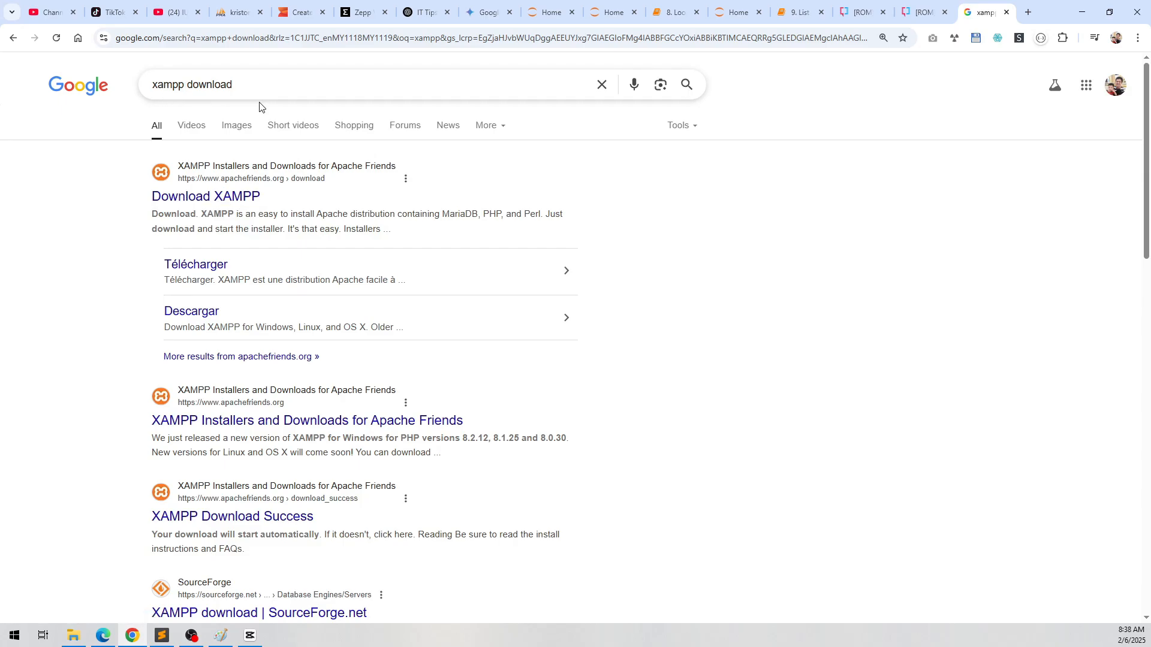
# Step: Open the Apache Friends Download XAMPP page and download the 64-bit Windows installer for version 8.2.12
pyautogui.click(229, 202)
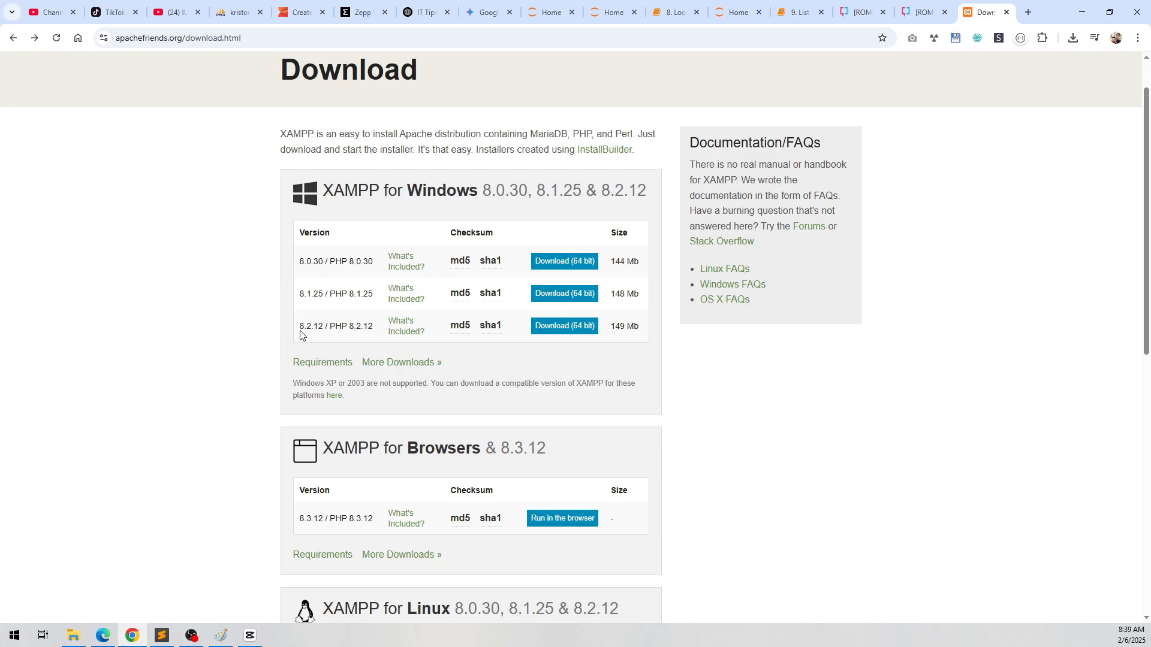
pyautogui.click(585, 328)
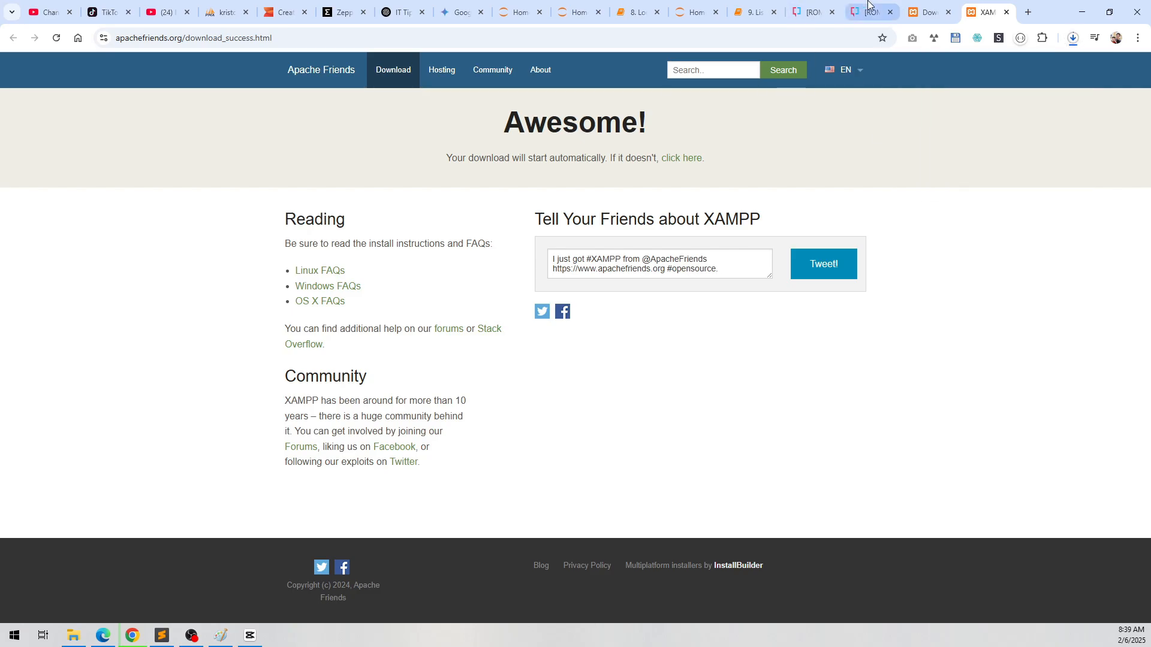
# Step: Download xampp-portable-windows-x64-8.2.12-0-VS16.7z from the XAMPP Windows 8.2.12 folder on SourceForge and check the recent downloads
pyautogui.click(932, 7)
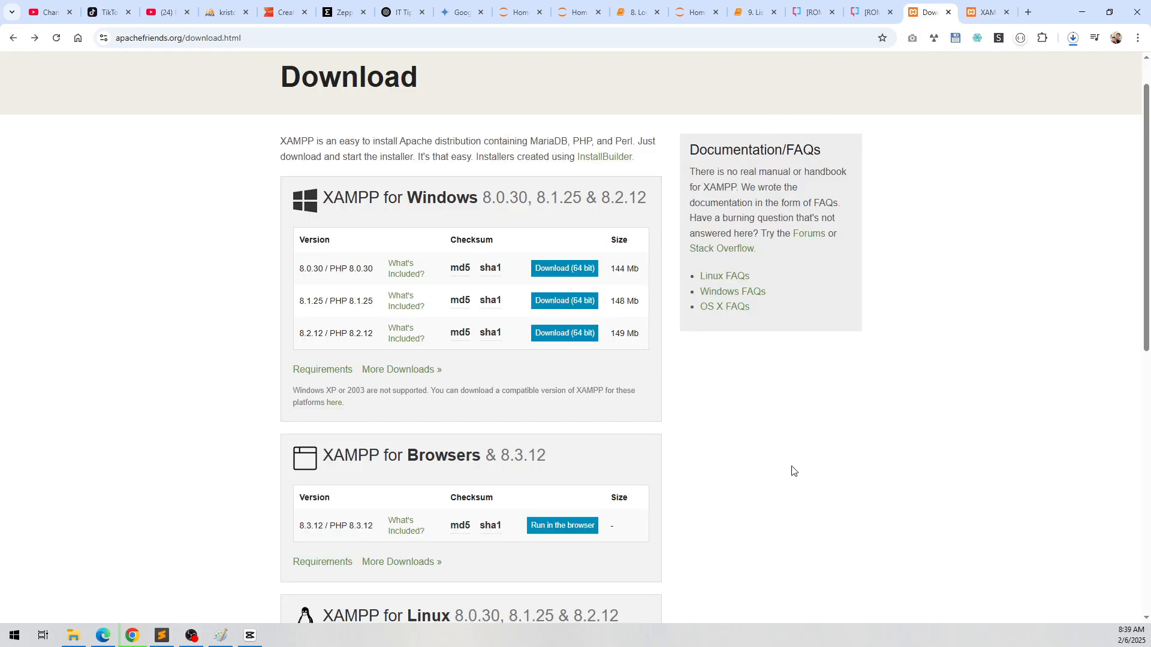
pyautogui.click(433, 371)
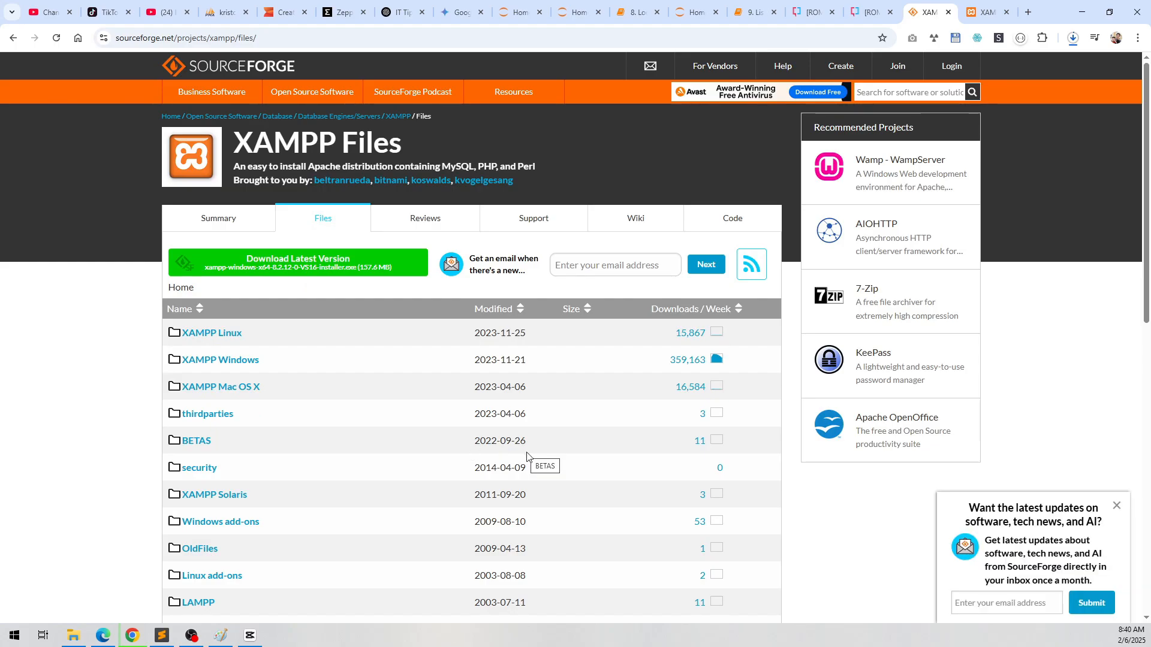
pyautogui.scroll(-2, 331, 387)
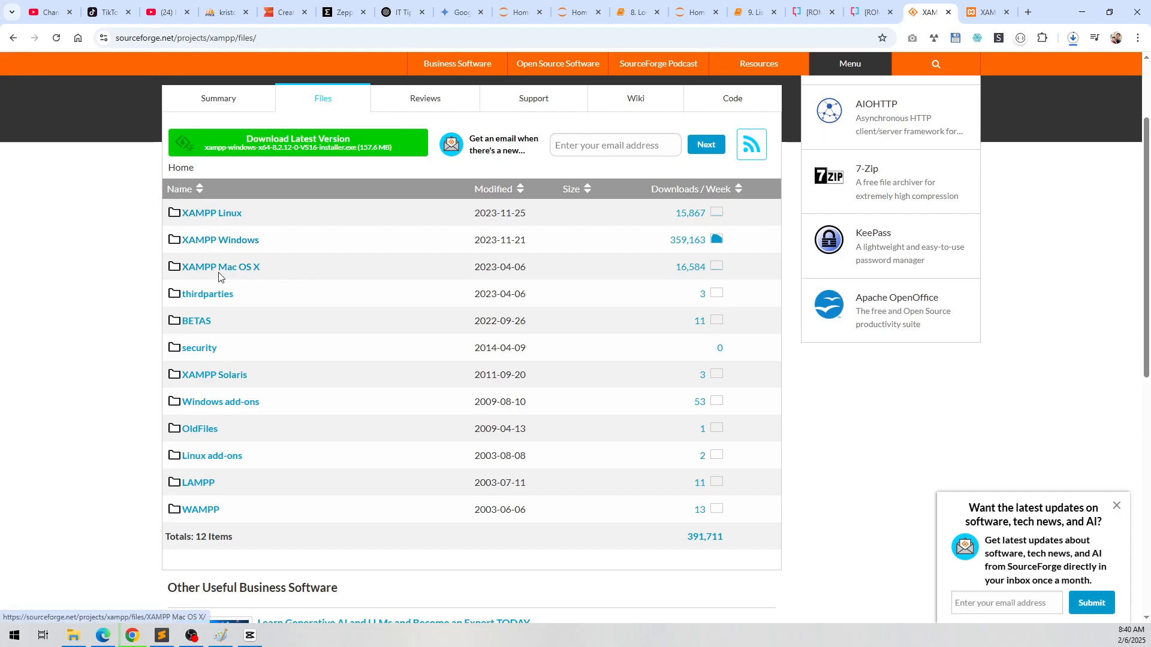
pyautogui.click(255, 245)
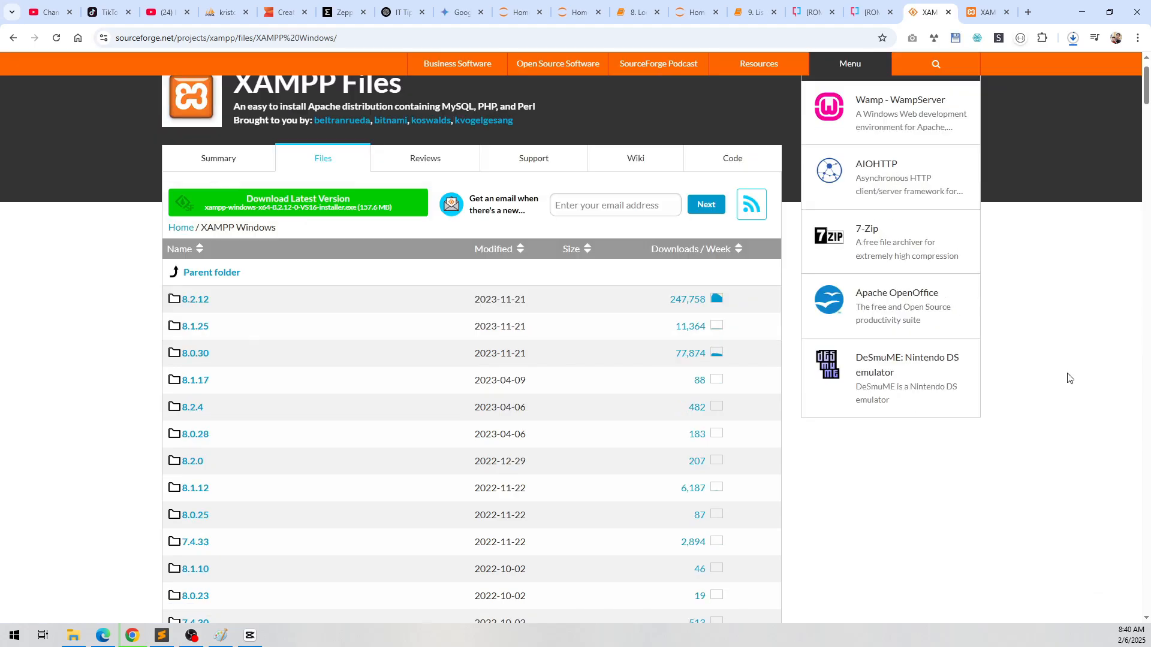
pyautogui.click(201, 305)
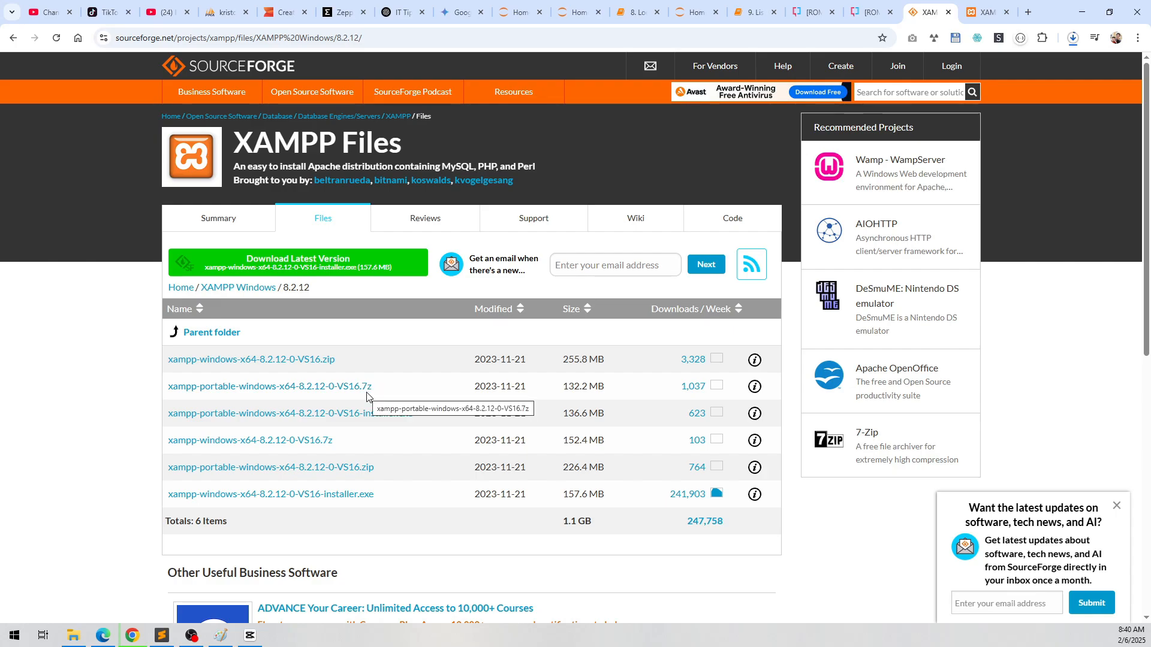
pyautogui.click(230, 388)
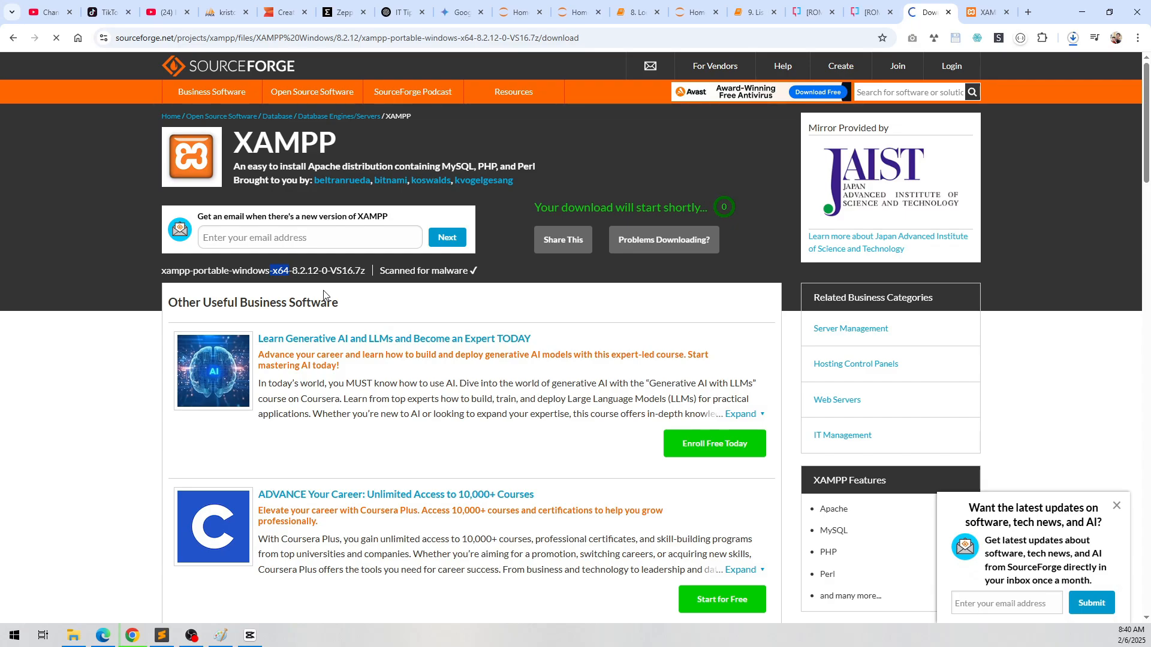
pyautogui.click(1073, 39)
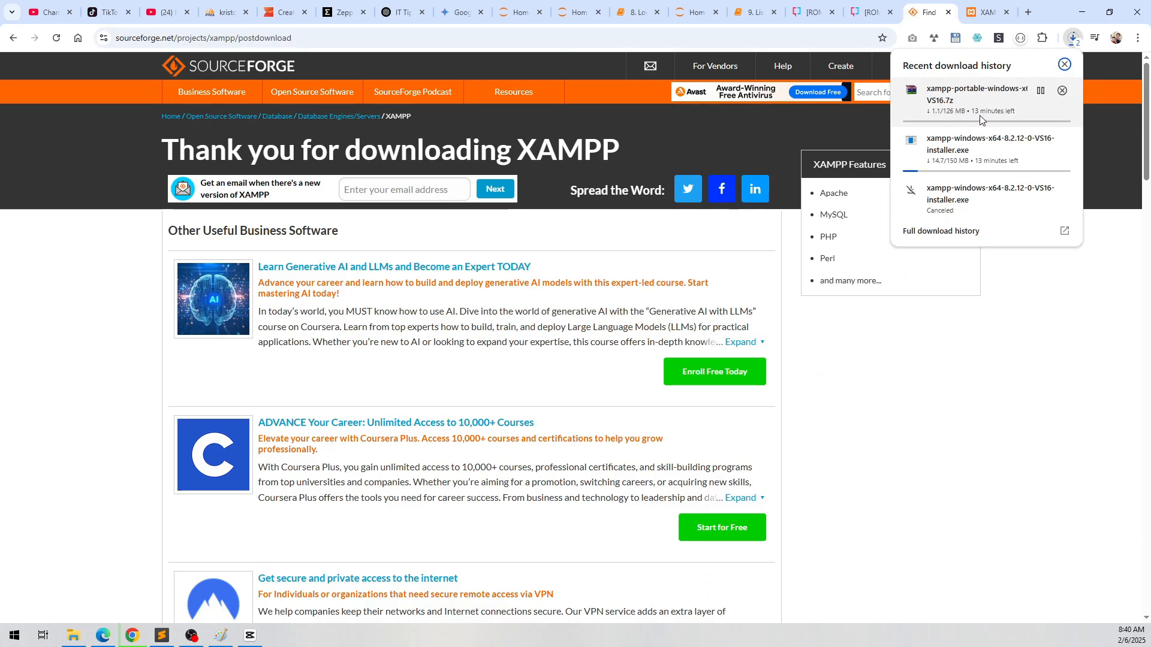
# Step: Search for 7zip, and download and install 7-Zip 24.09 (x64) from 7-zip.org
pyautogui.click(1027, 13)
pyautogui.write('7zip')
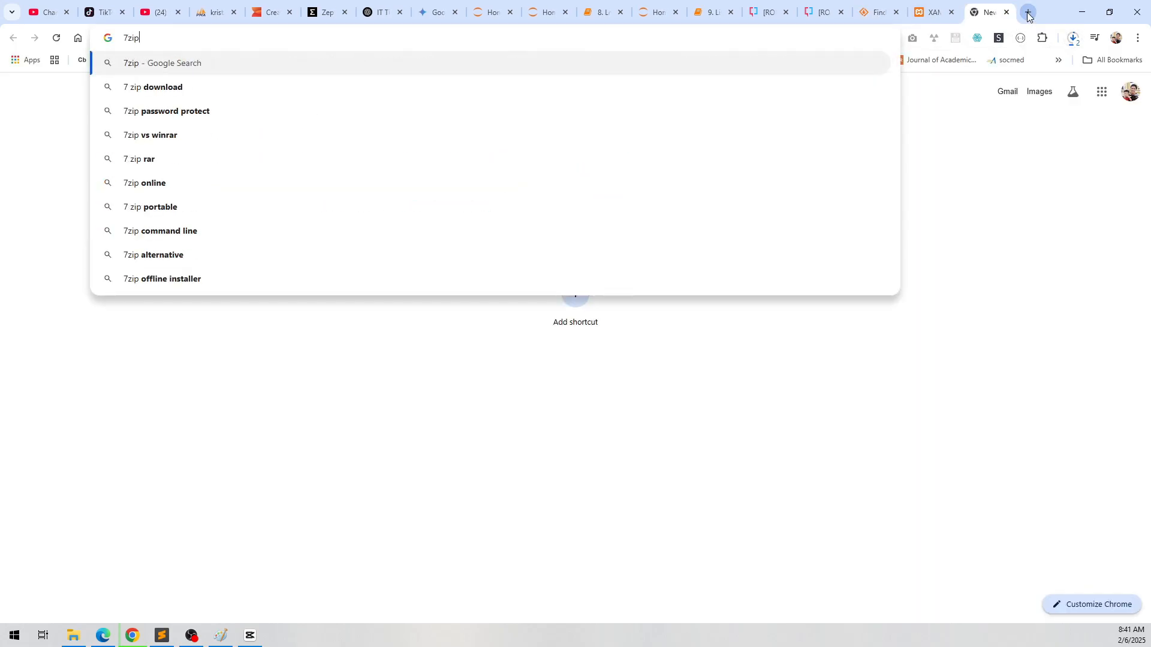
pyautogui.press('Return')
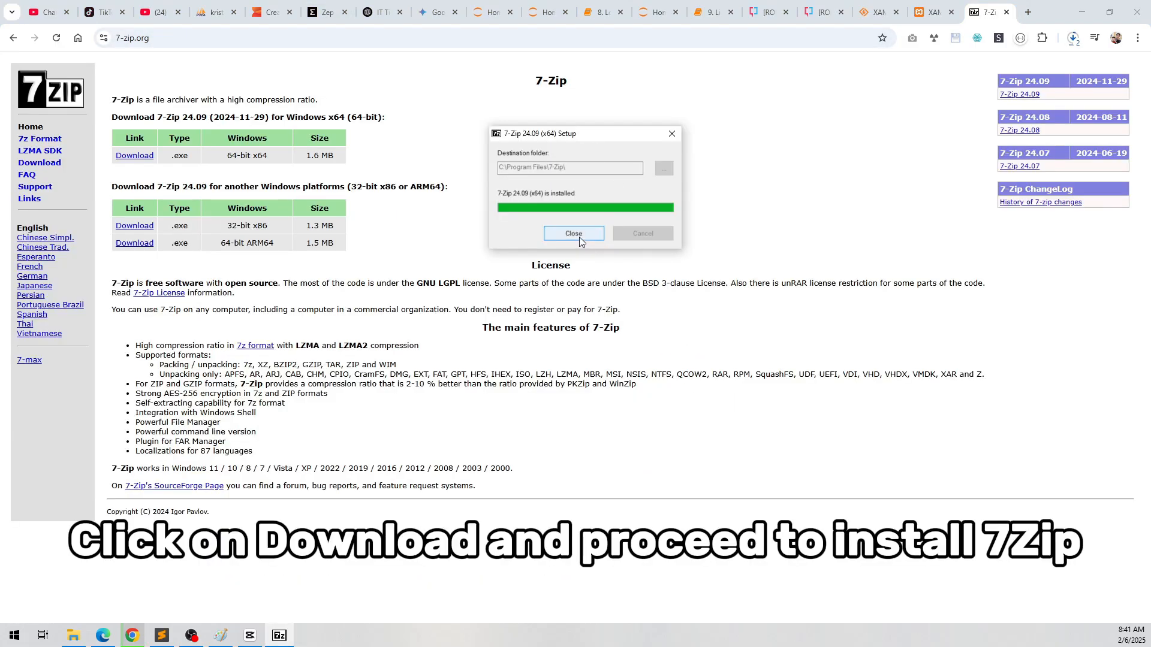
pyautogui.click(579, 235)
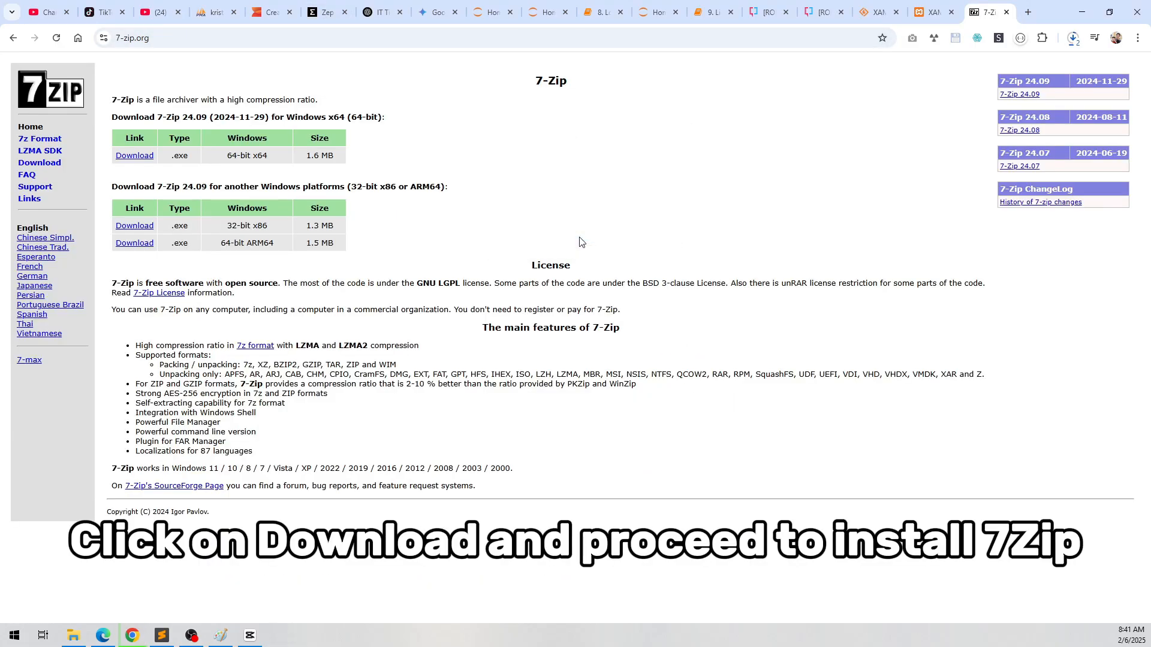
# Step: Extract xampp-portable-windows-x64-8.2.12-0-VS16.7z with 7-Zip inside the XAMPP Temp folder
pyautogui.click(1073, 38)
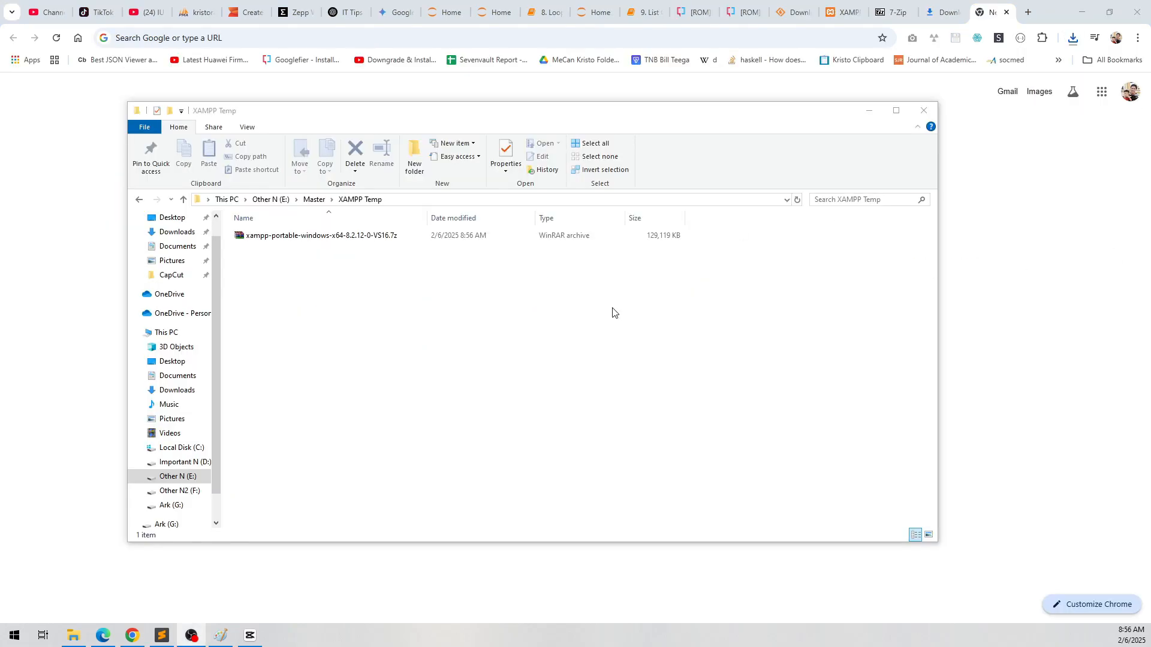
pyautogui.click(440, 346)
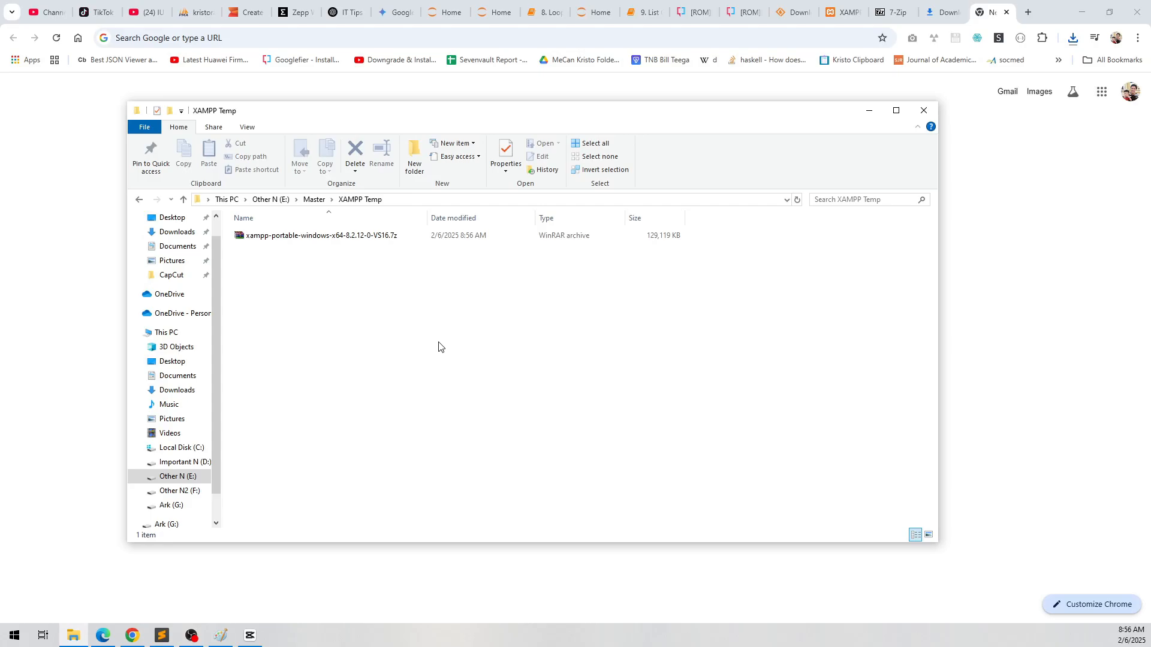
pyautogui.rightClick(359, 235)
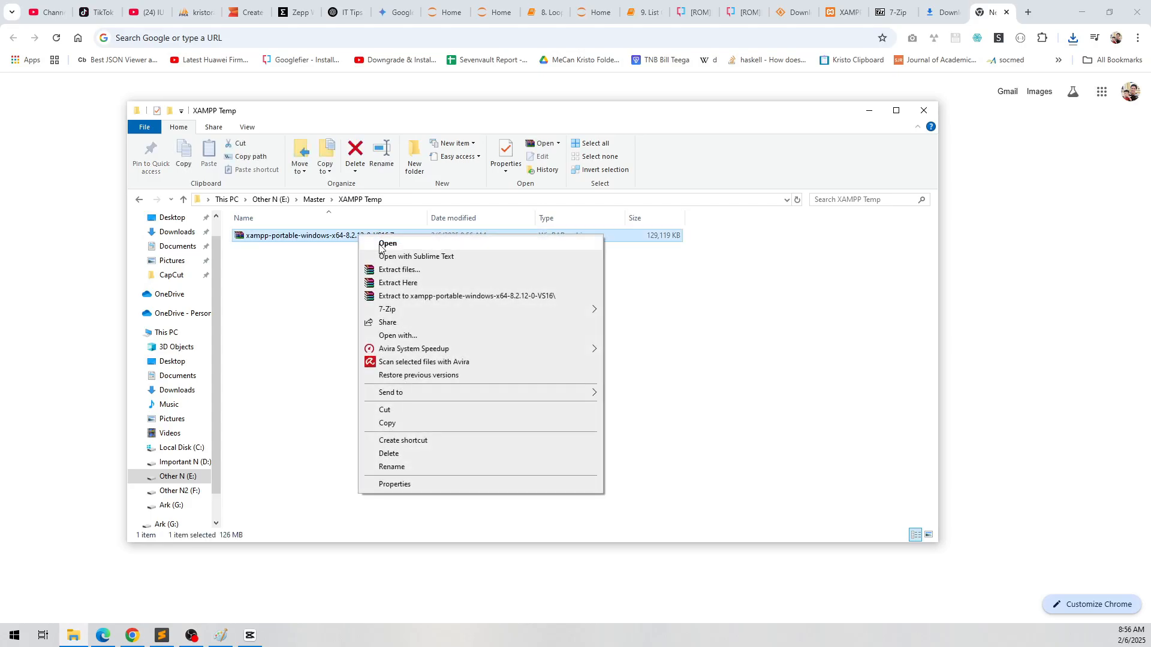
pyautogui.click(662, 336)
pyautogui.rightClick(327, 237)
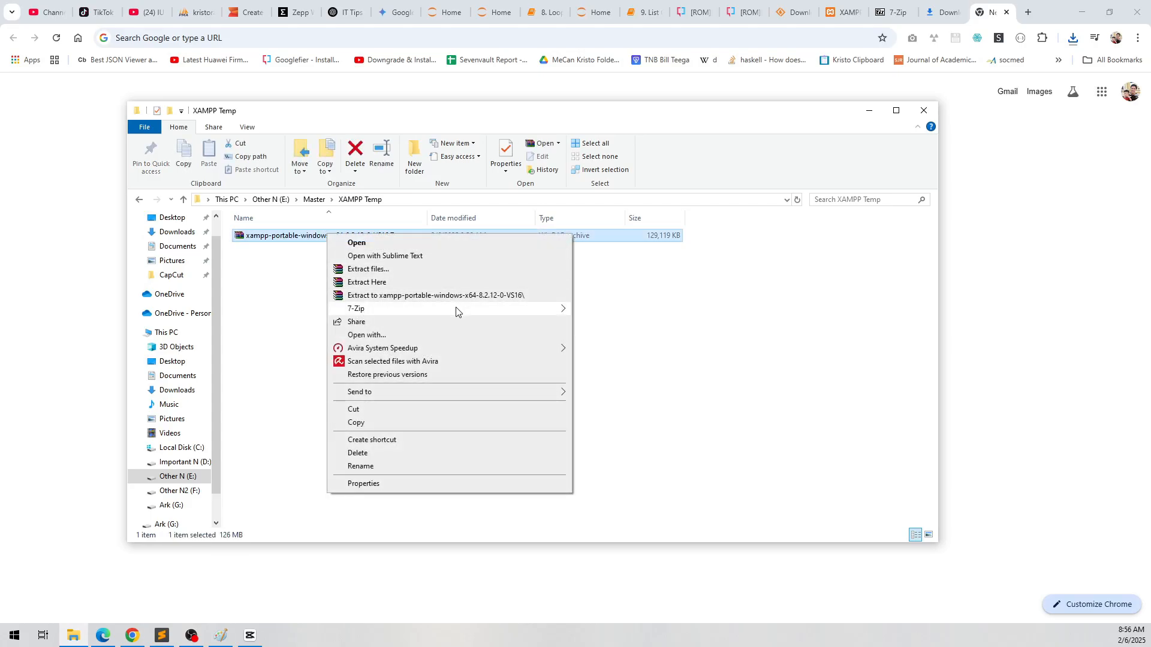
pyautogui.moveTo(472, 310)
pyautogui.click(623, 346)
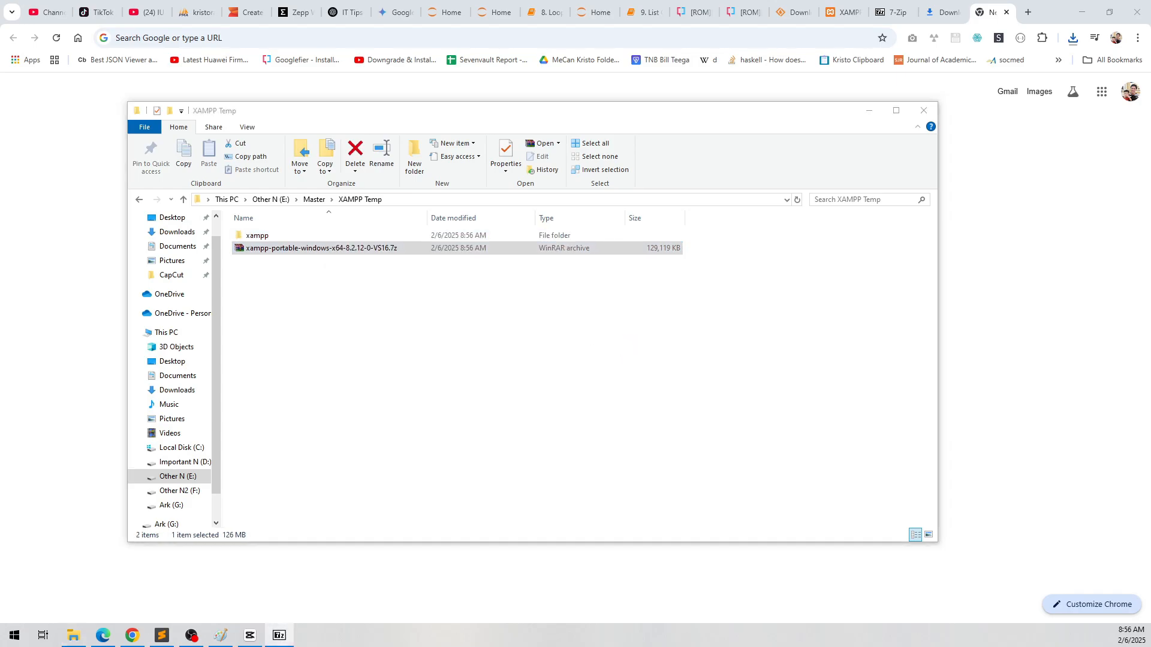
# Step: Open the extracted xampp folder and examine xampp-control.exe, the htdocs folder and the contents of the mysql folder
pyautogui.moveTo(805, 315); pyautogui.dragTo(490, 283)
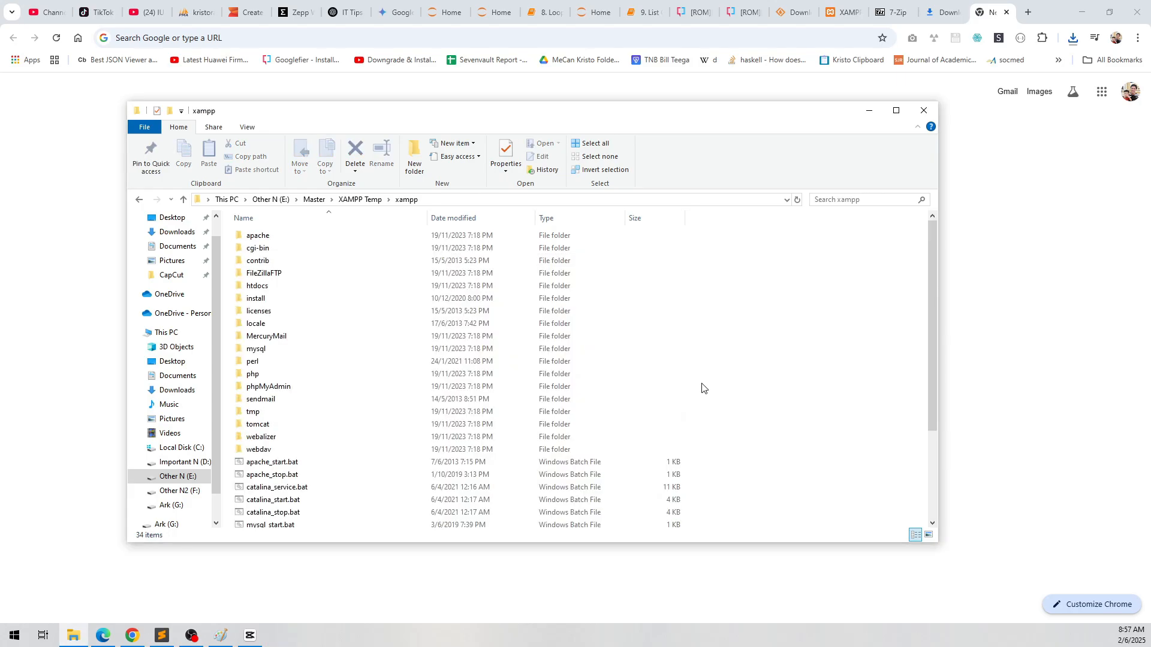
pyautogui.scroll(-4, 703, 388)
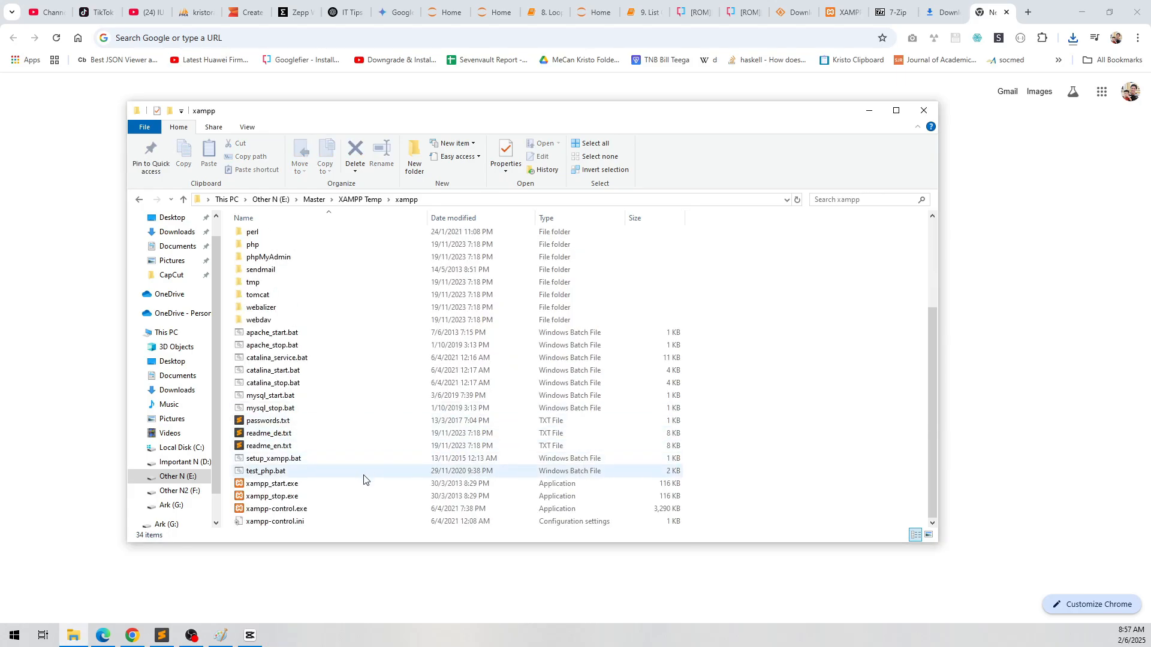
pyautogui.click(293, 510)
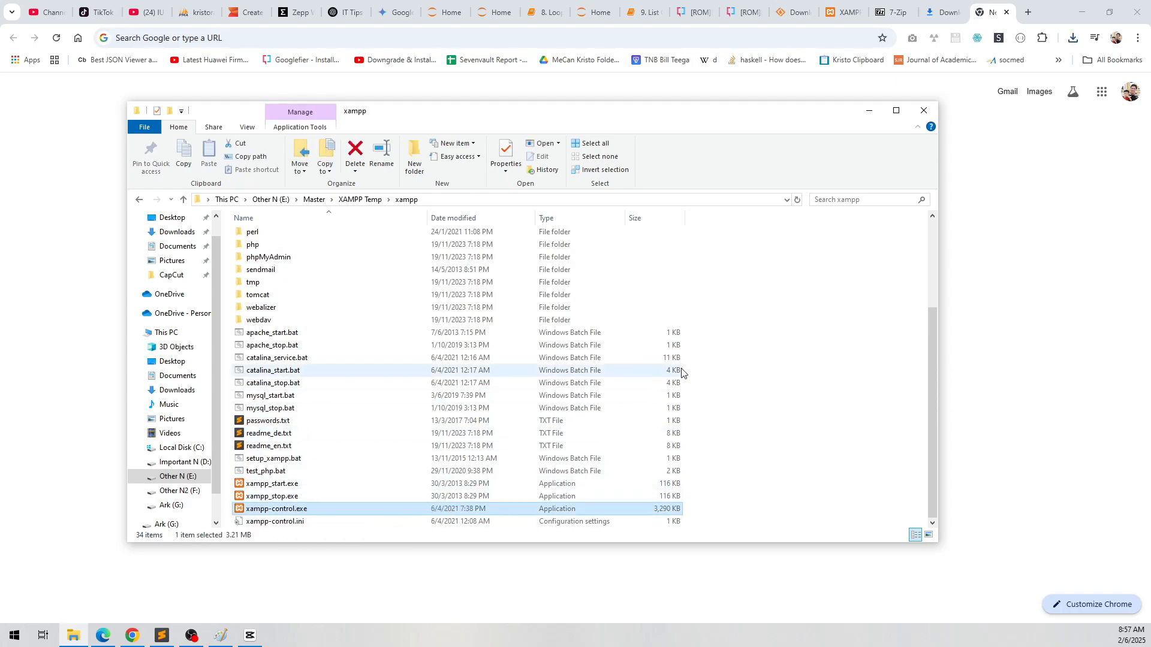
pyautogui.scroll(4, 682, 373)
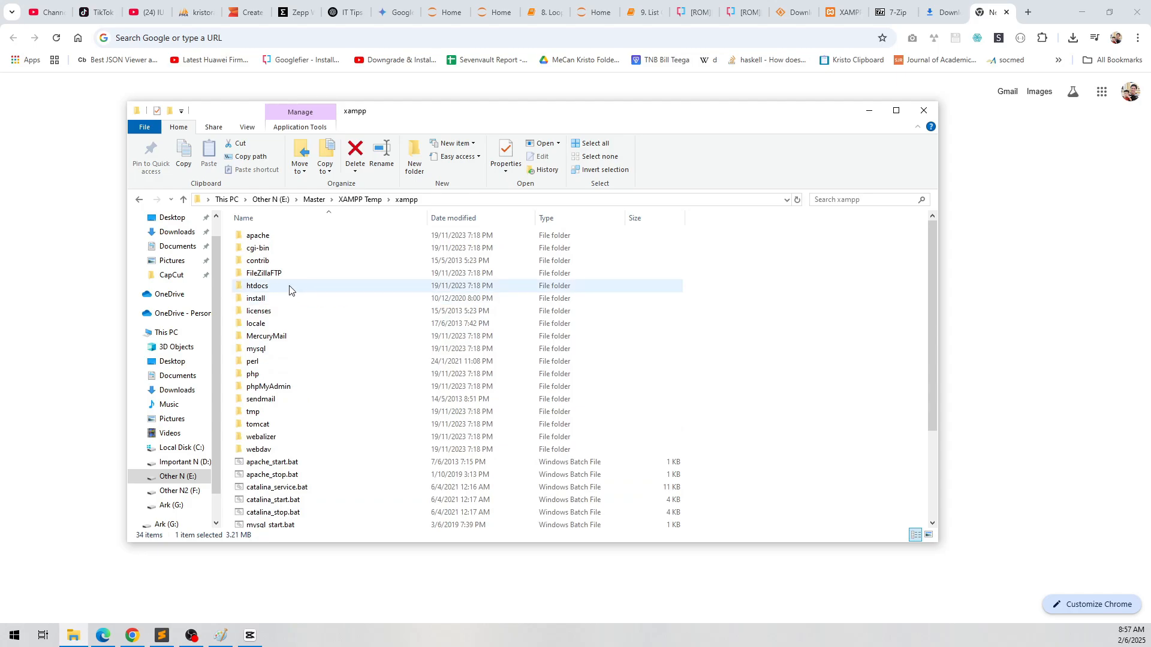
pyautogui.click(280, 289)
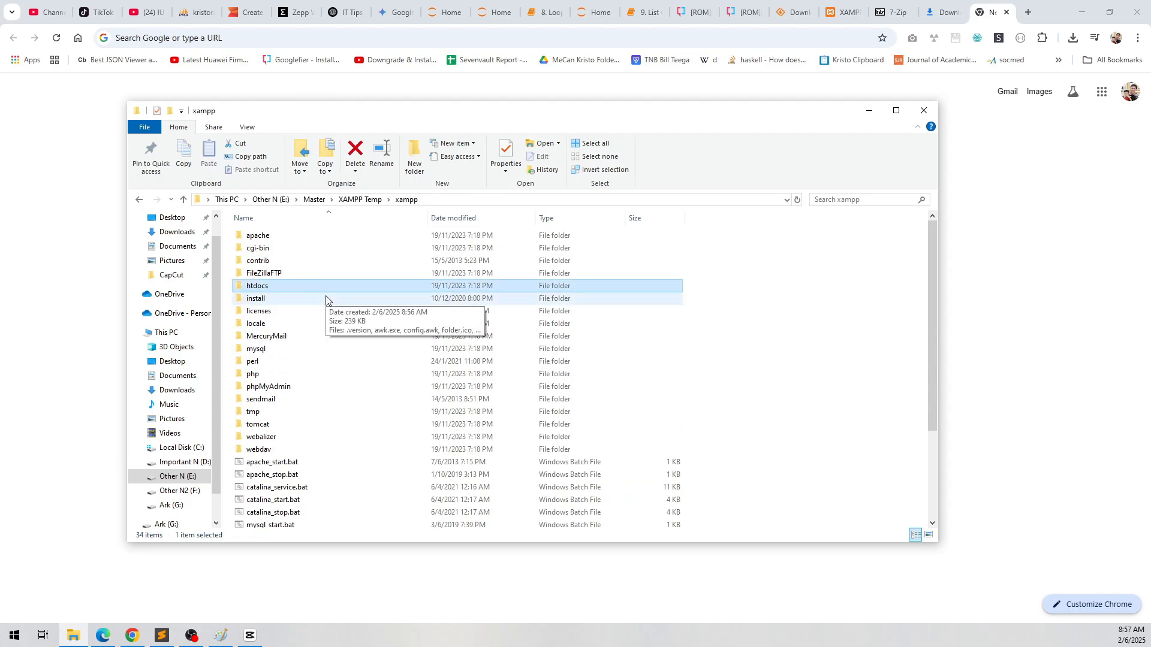
pyautogui.click(275, 352)
pyautogui.doubleClick(275, 352)
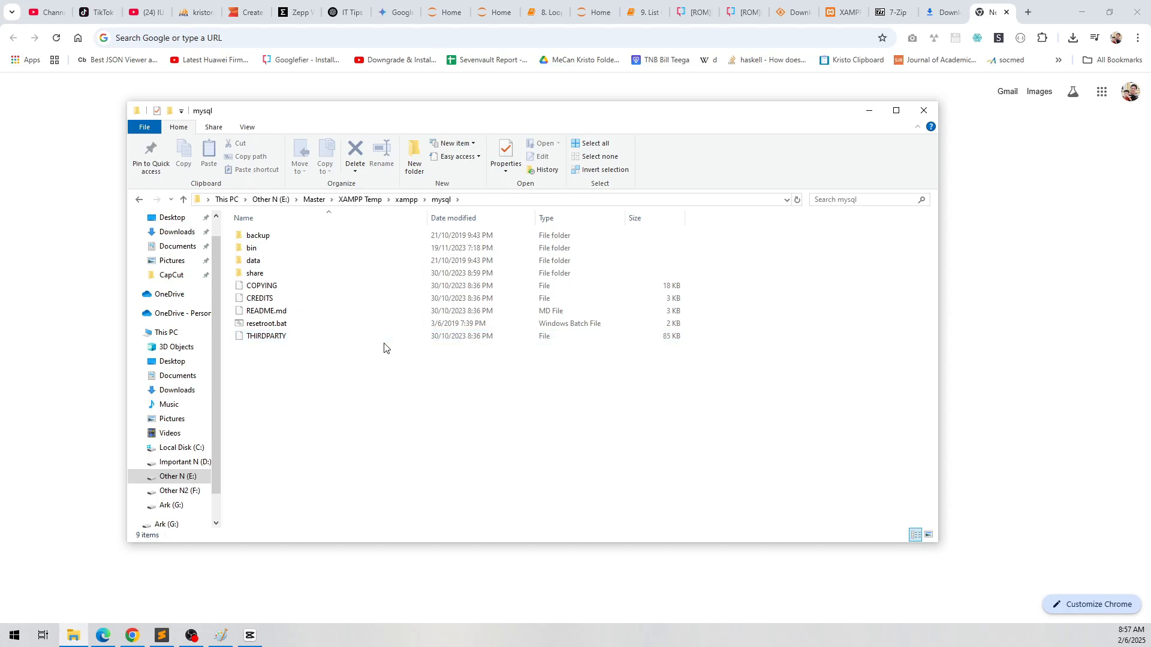
pyautogui.click(408, 200)
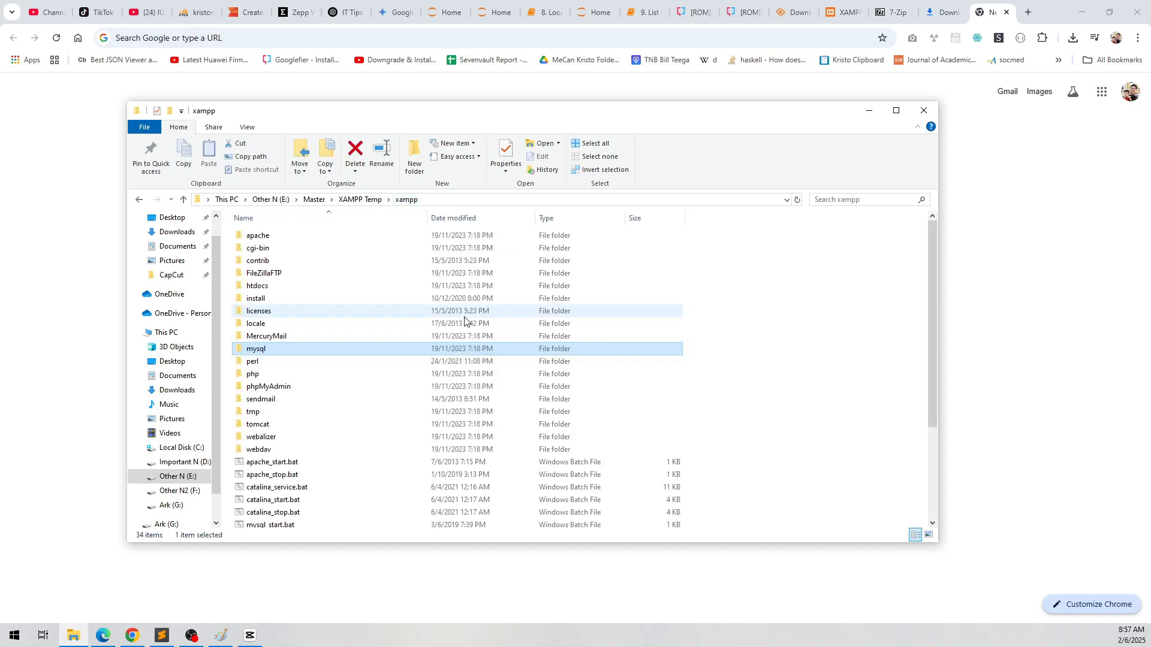
pyautogui.scroll(-4, 477, 336)
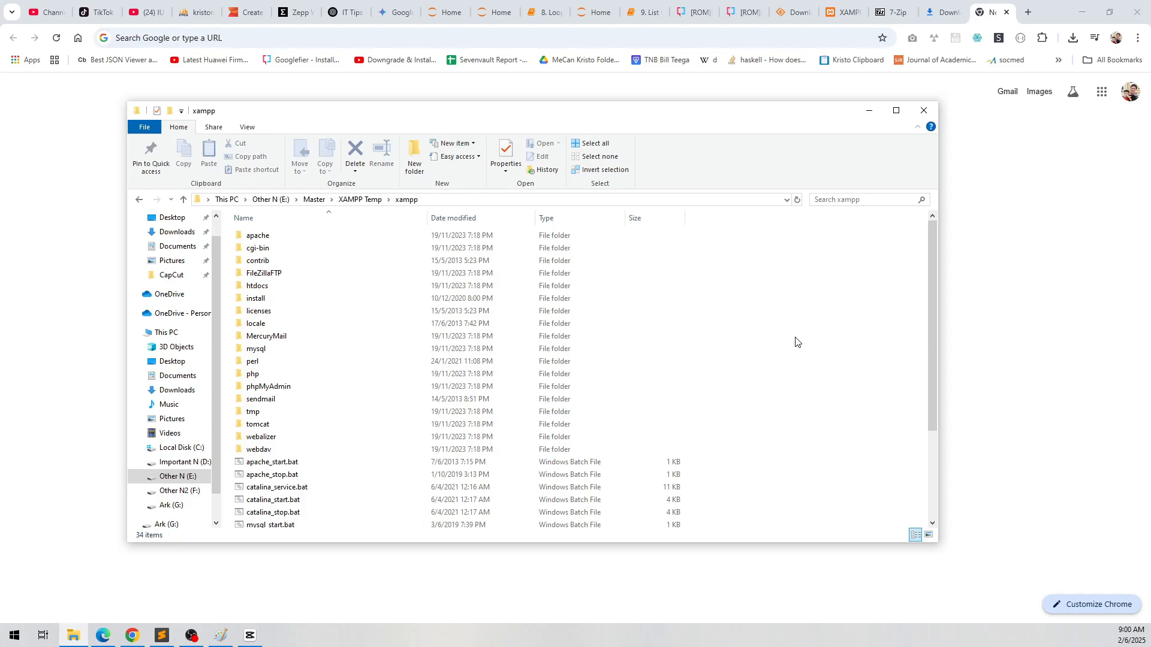
# Step: Launch xampp-control.exe and try to start the Apache module before closing the control panel
pyautogui.scroll(-4, 795, 342)
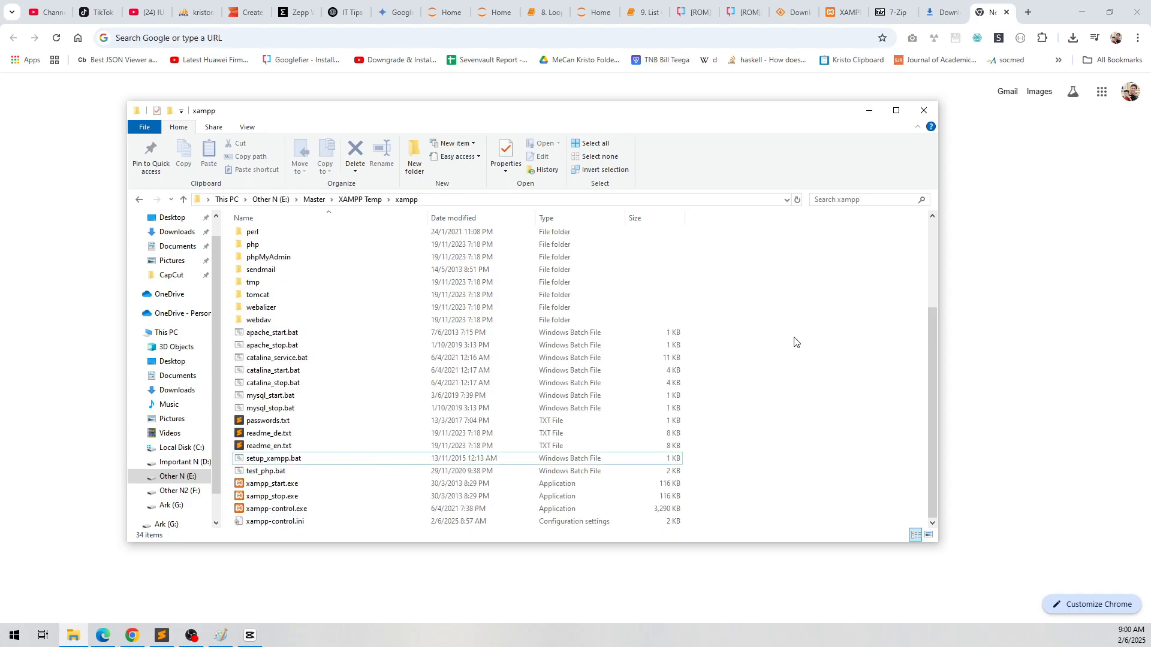
pyautogui.doubleClick(278, 510)
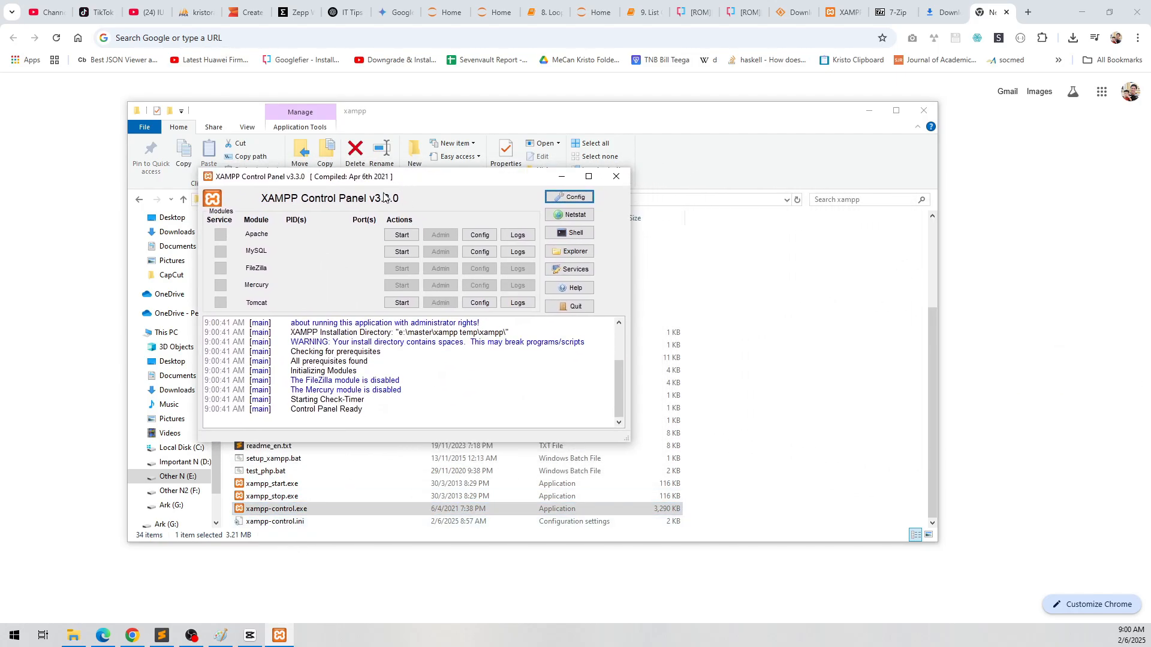
pyautogui.click(398, 235)
pyautogui.moveTo(498, 182); pyautogui.dragTo(547, 183)
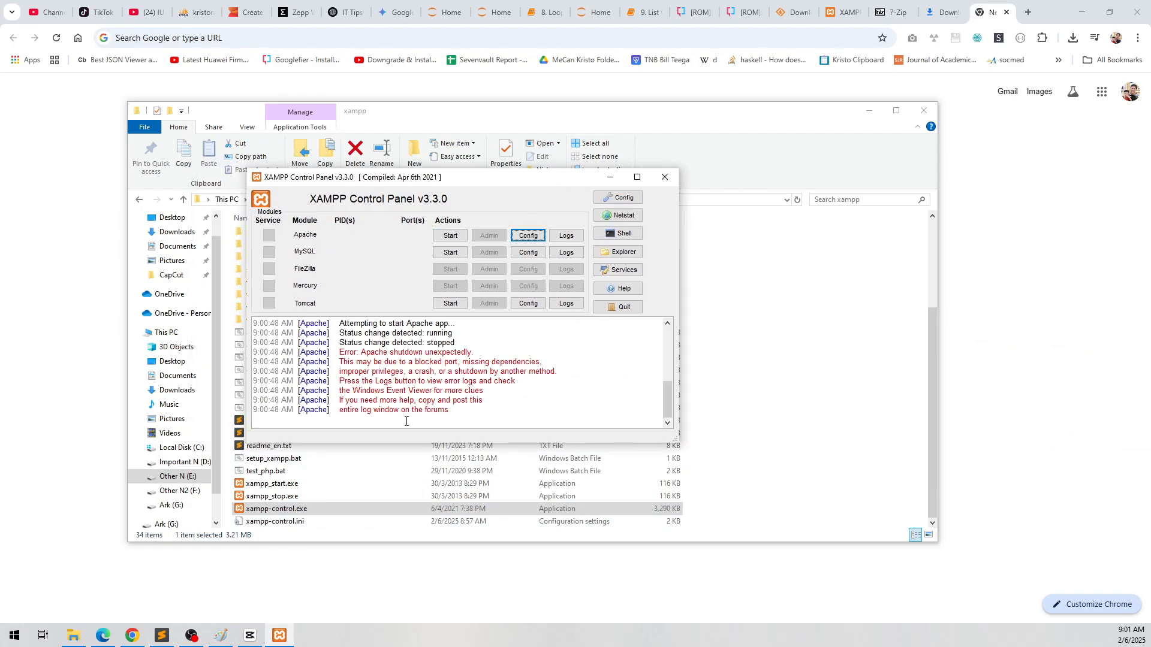
pyautogui.click(415, 380)
pyautogui.moveTo(476, 178); pyautogui.dragTo(615, 188)
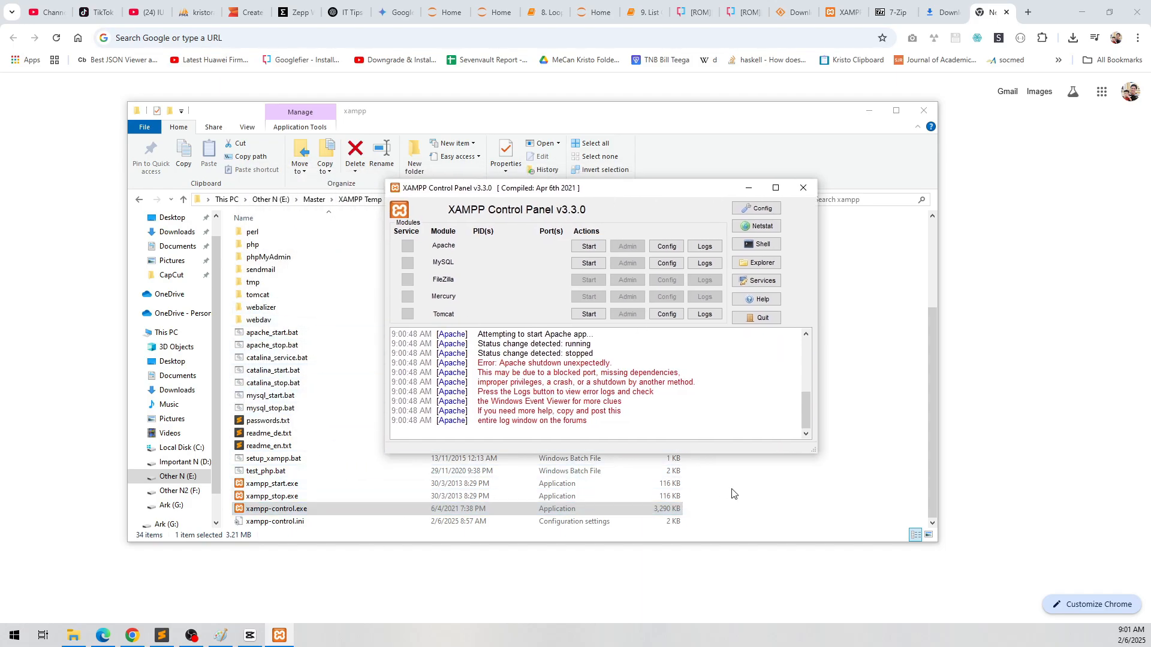
pyautogui.click(804, 187)
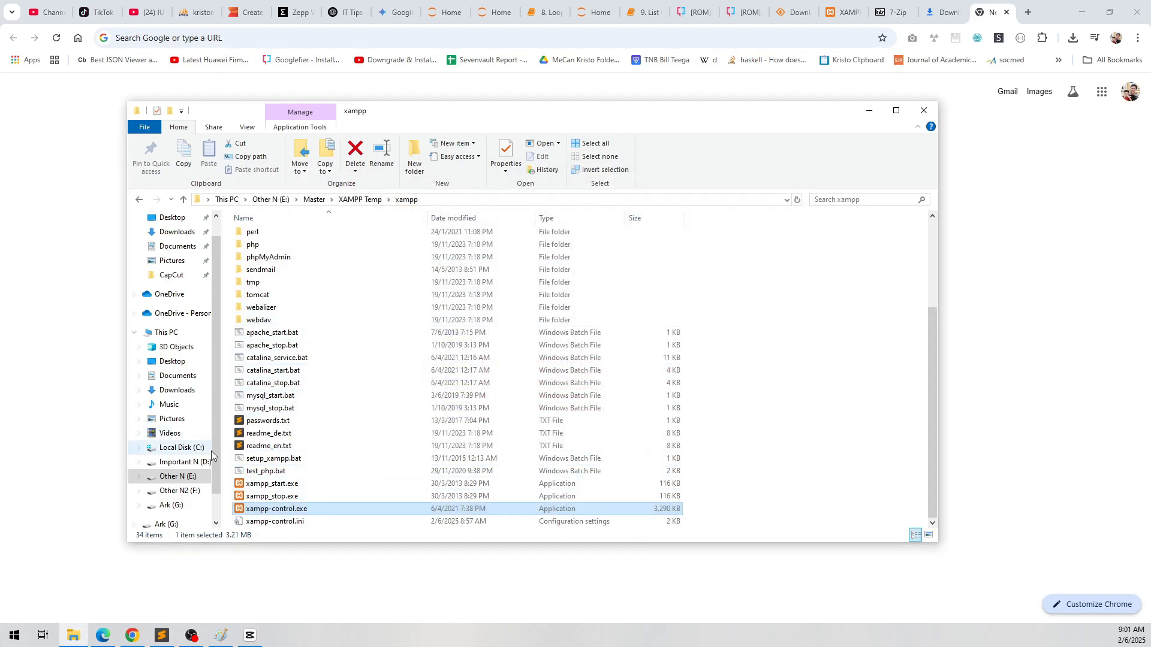
# Step: Run setup_xampp.bat in the xampp folder to update the configuration files and close its console window
pyautogui.click(287, 459)
pyautogui.doubleClick(320, 463)
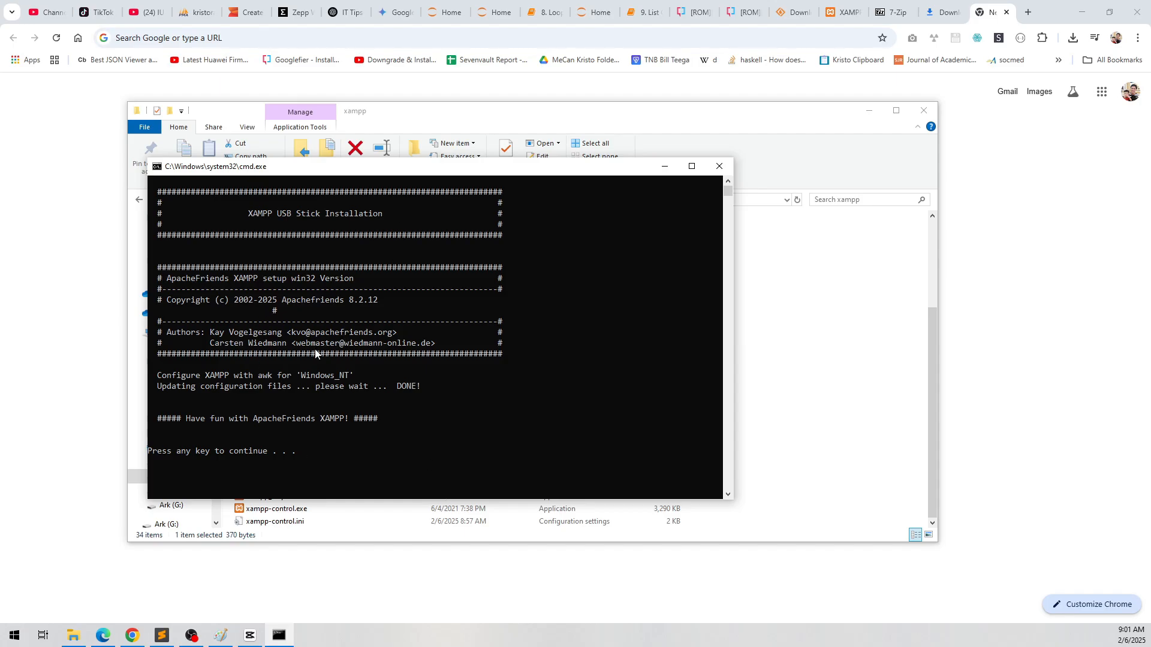
pyautogui.moveTo(384, 170); pyautogui.dragTo(574, 232)
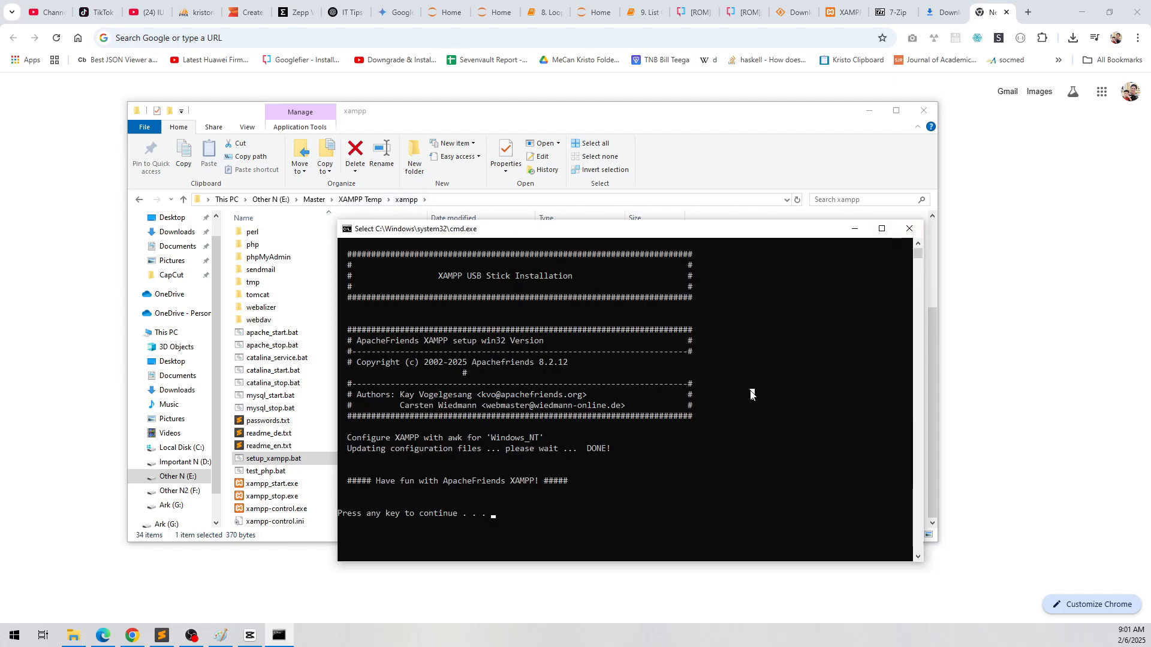
pyautogui.click(789, 341)
pyautogui.click(909, 228)
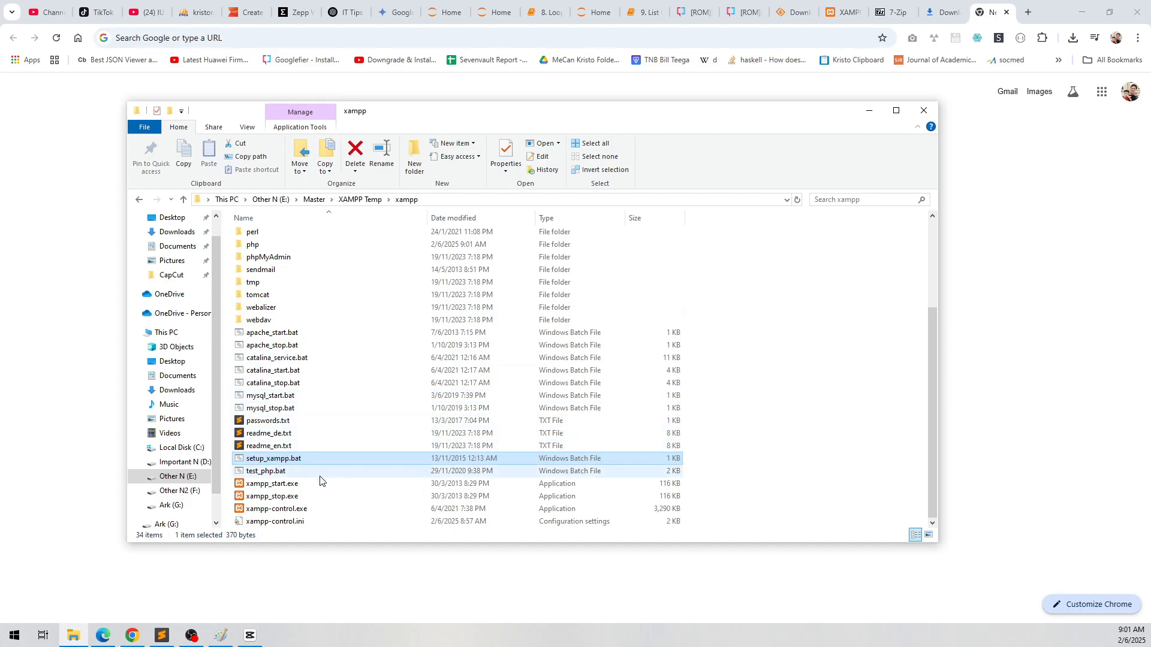
# Step: Launch xampp-control.exe and start the Apache module
pyautogui.doubleClick(309, 510)
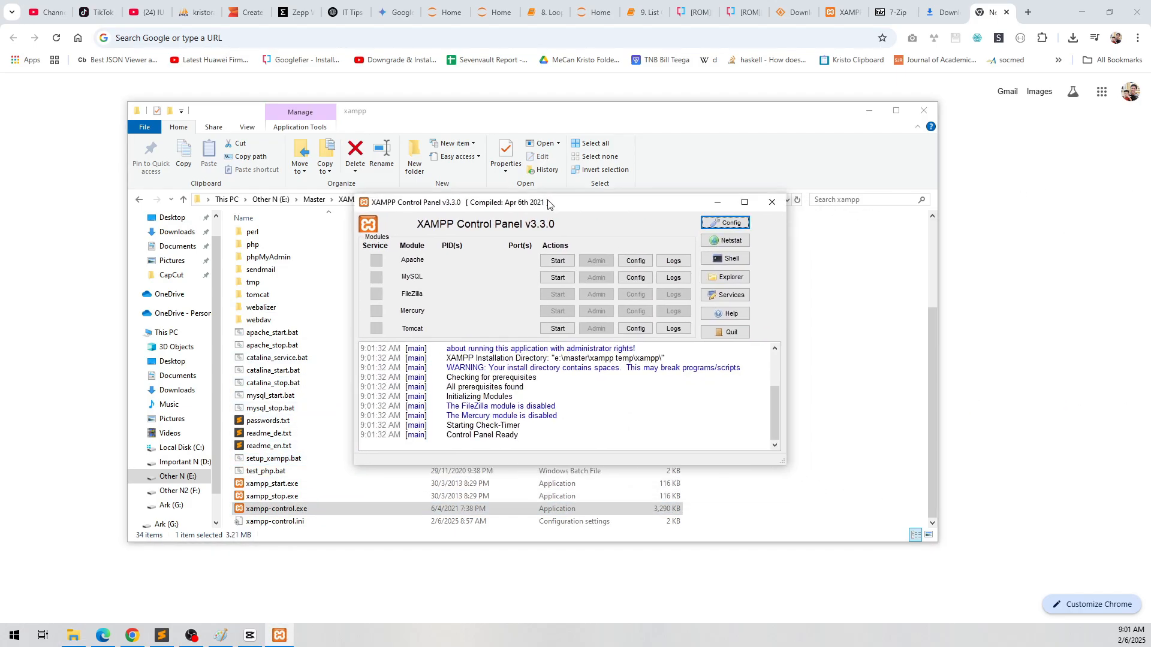
pyautogui.click(525, 246)
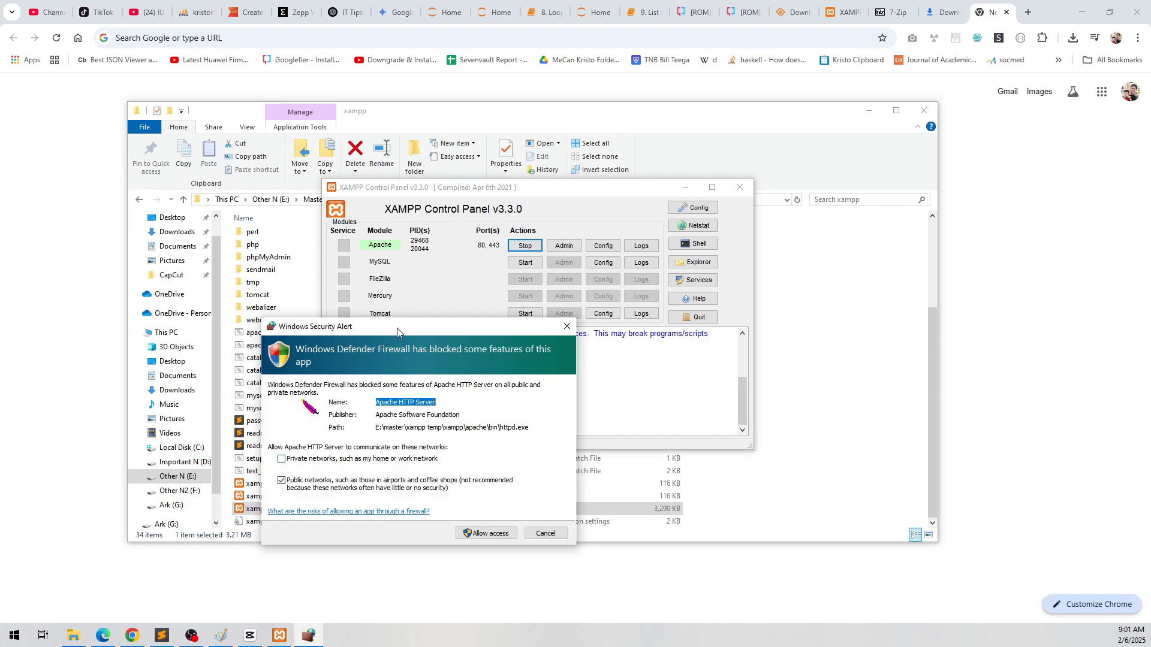
# Step: Allow Apache HTTP Server through Windows Defender Firewall, and start the MySQL module with firewall access for mysqld.exe
pyautogui.moveTo(396, 332); pyautogui.dragTo(796, 228)
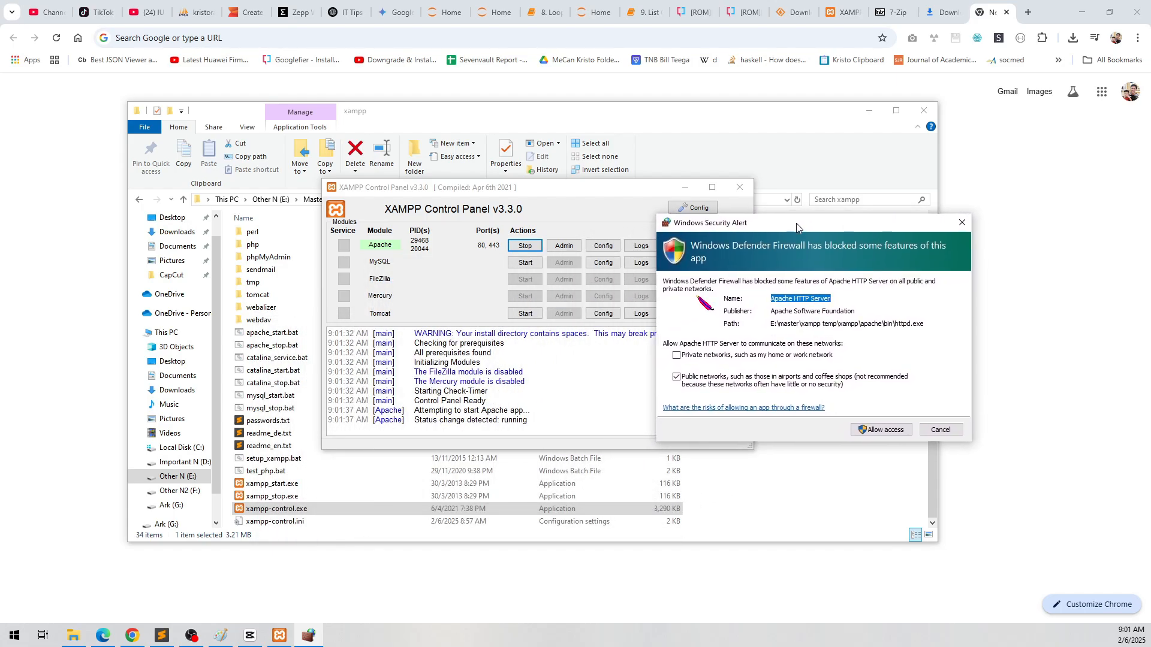
pyautogui.click(893, 430)
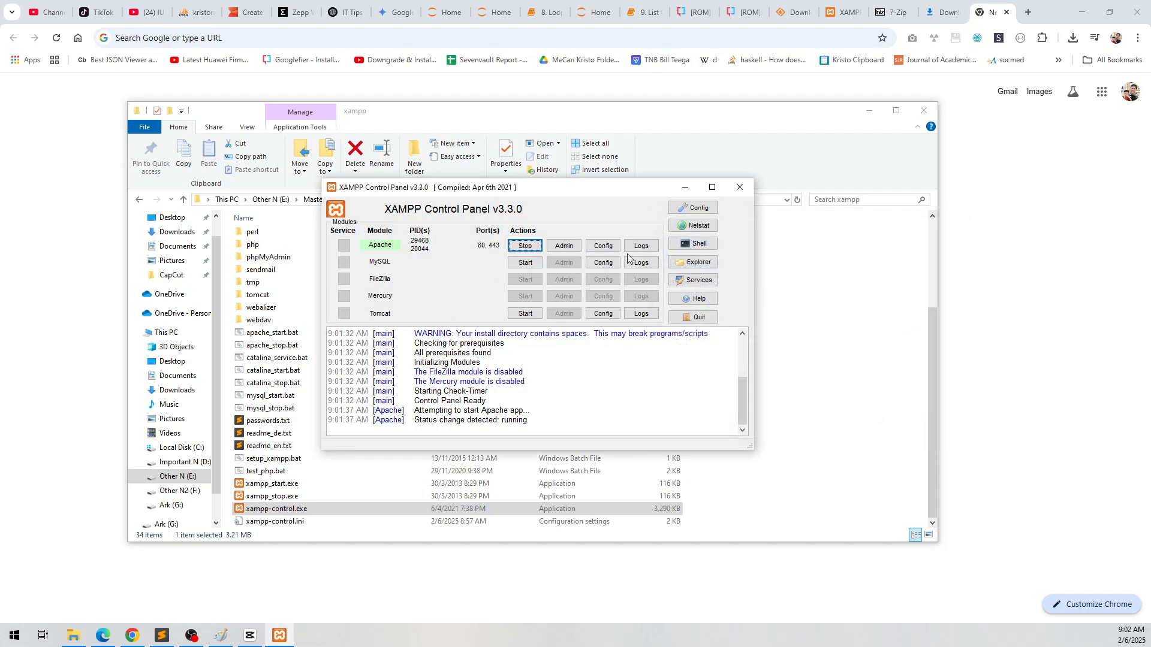
pyautogui.click(532, 263)
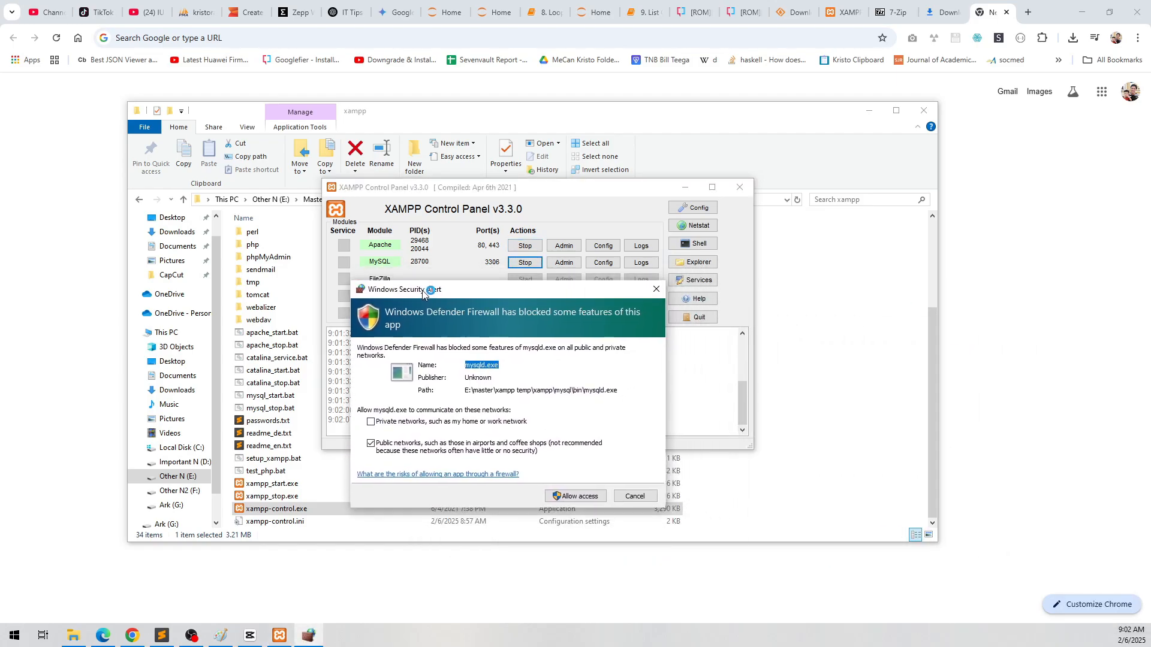
pyautogui.click(591, 504)
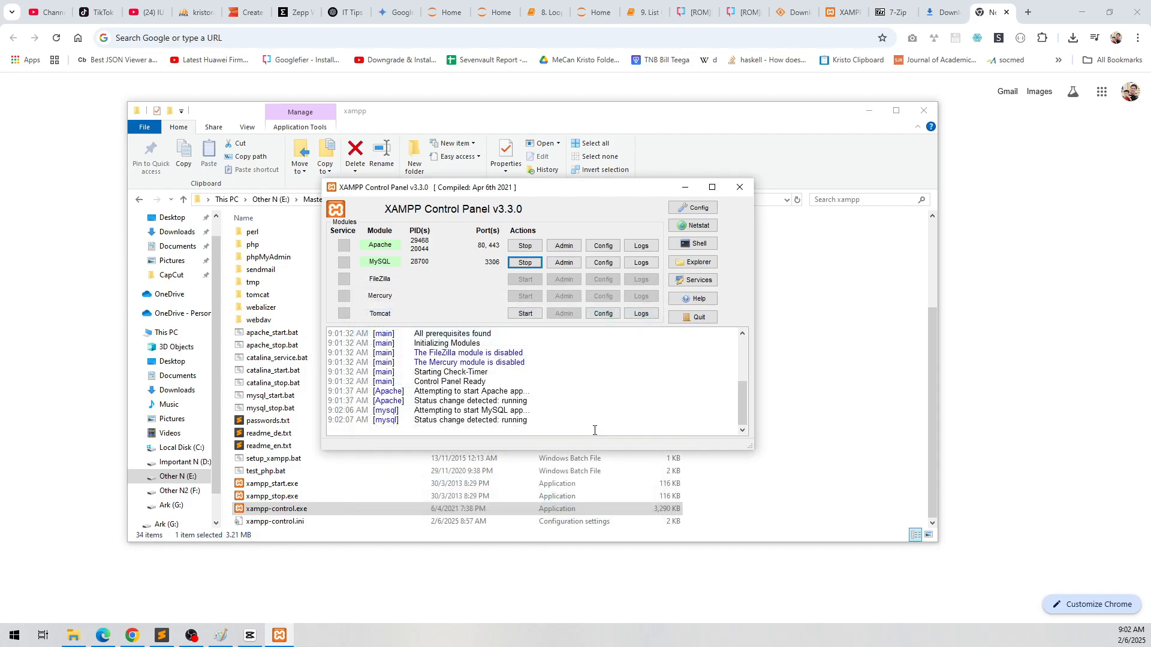
# Step: Minimize the XAMPP control panel and load localhost in the browser to check the XAMPP dashboard
pyautogui.moveTo(491, 189); pyautogui.dragTo(271, 182)
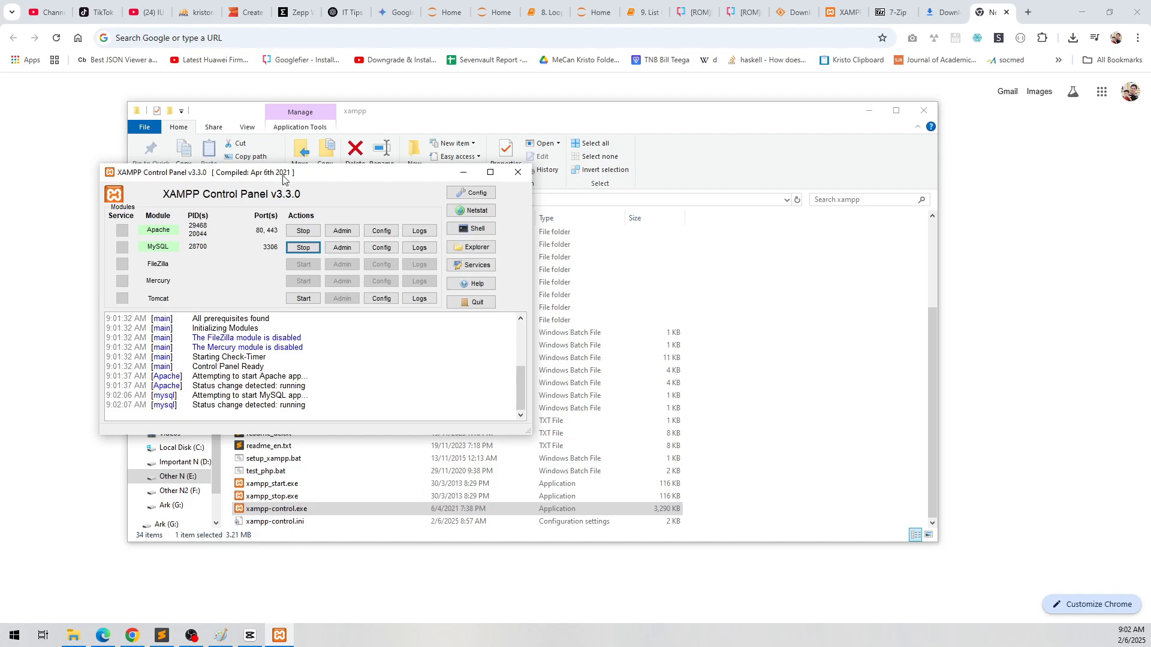
pyautogui.click(463, 172)
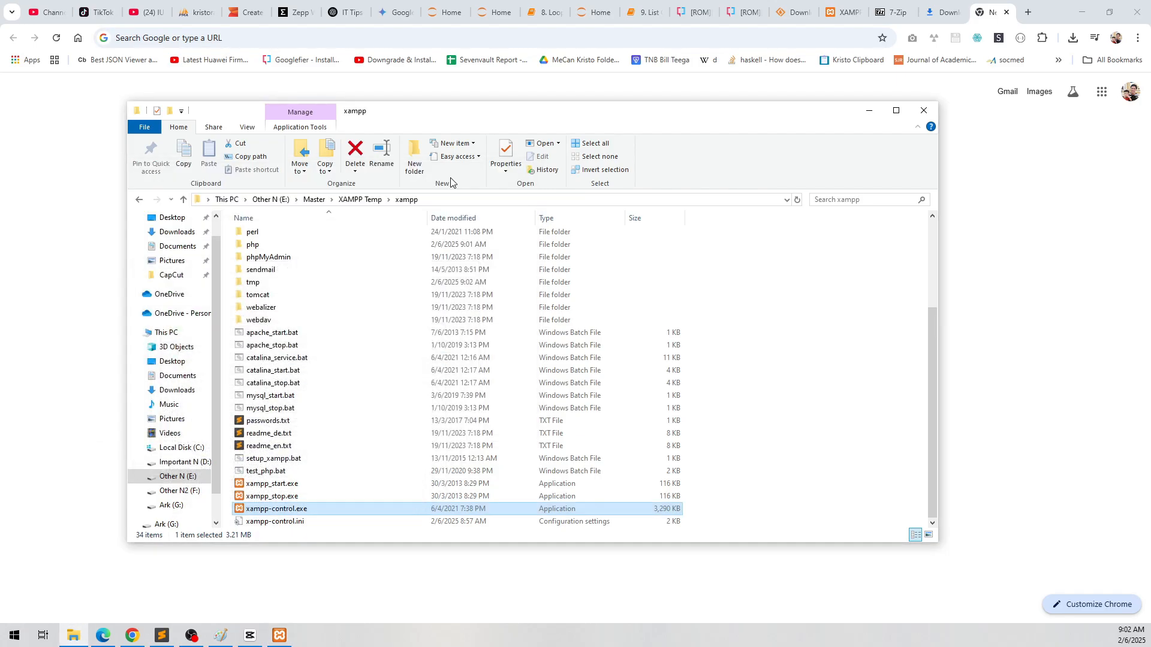
pyautogui.click(662, 38)
pyautogui.write('localhost')
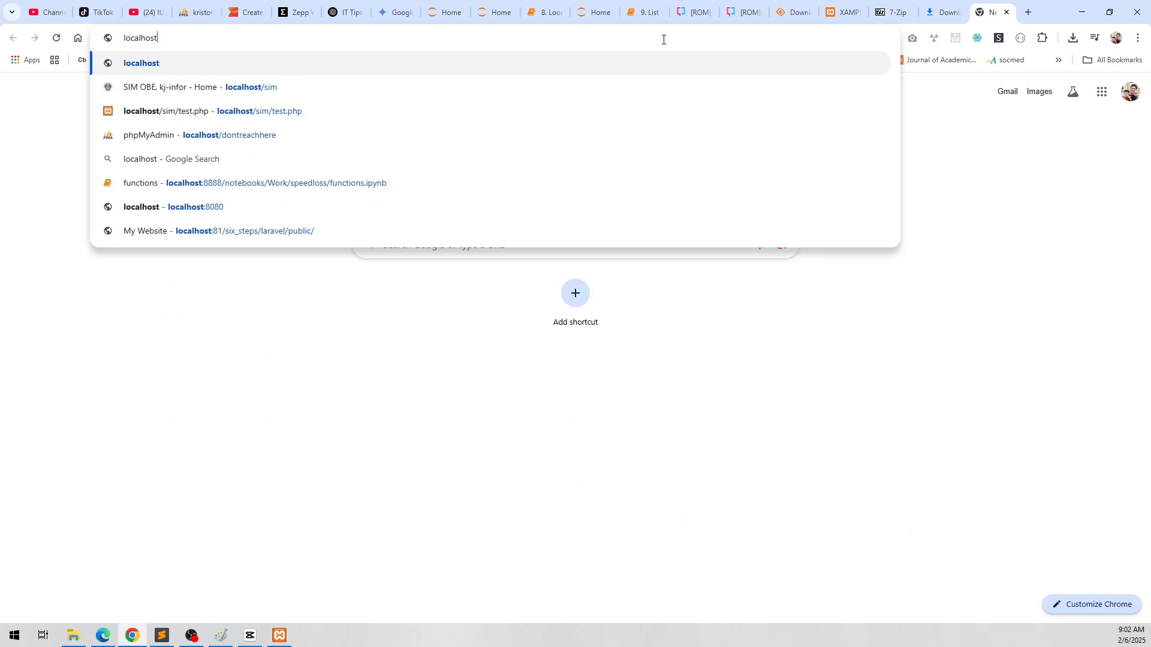
pyautogui.press('Return')
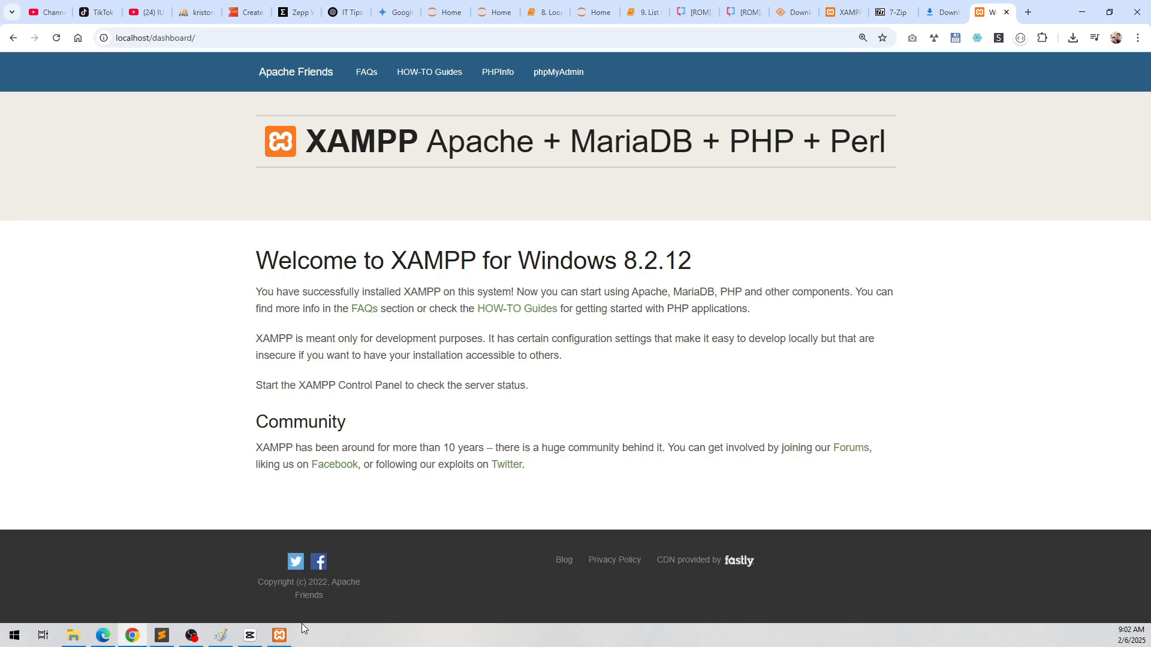
# Step: Stop the Apache module in the XAMPP control panel and open its httpd.conf configuration file
pyautogui.click(286, 634)
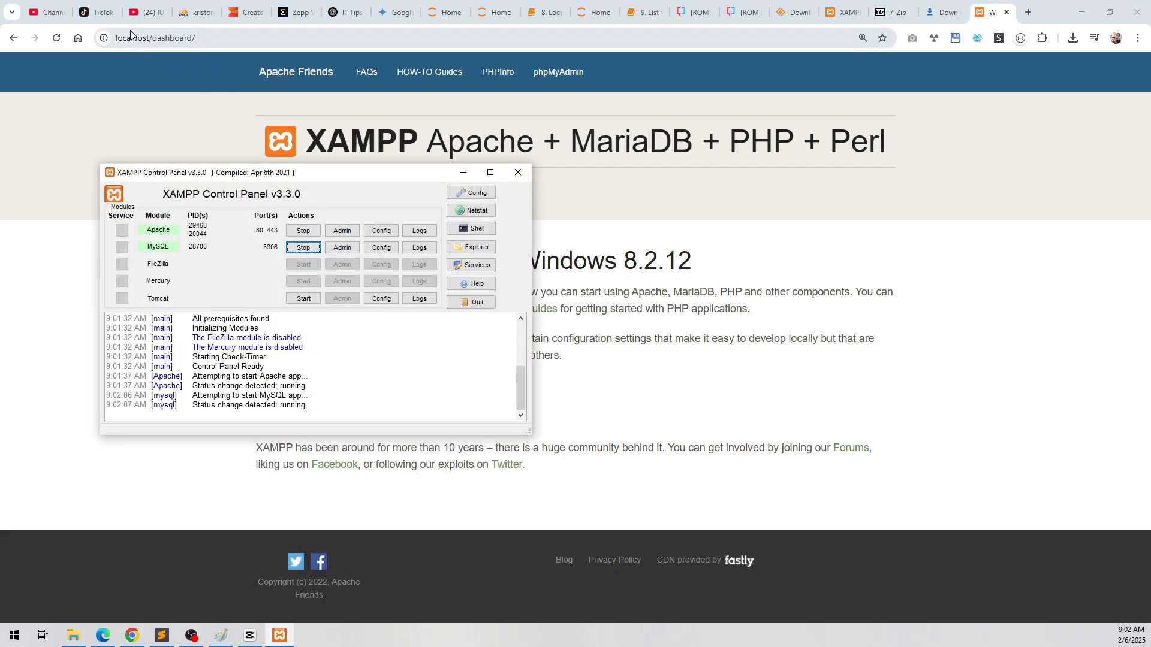
pyautogui.click(303, 231)
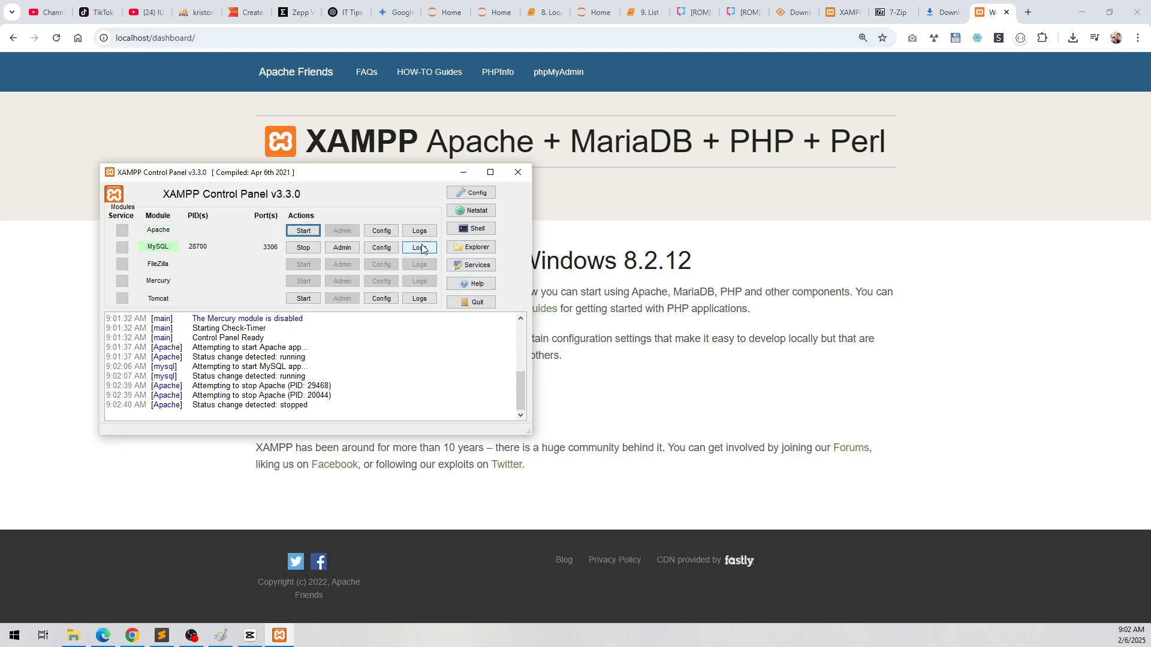
pyautogui.click(382, 231)
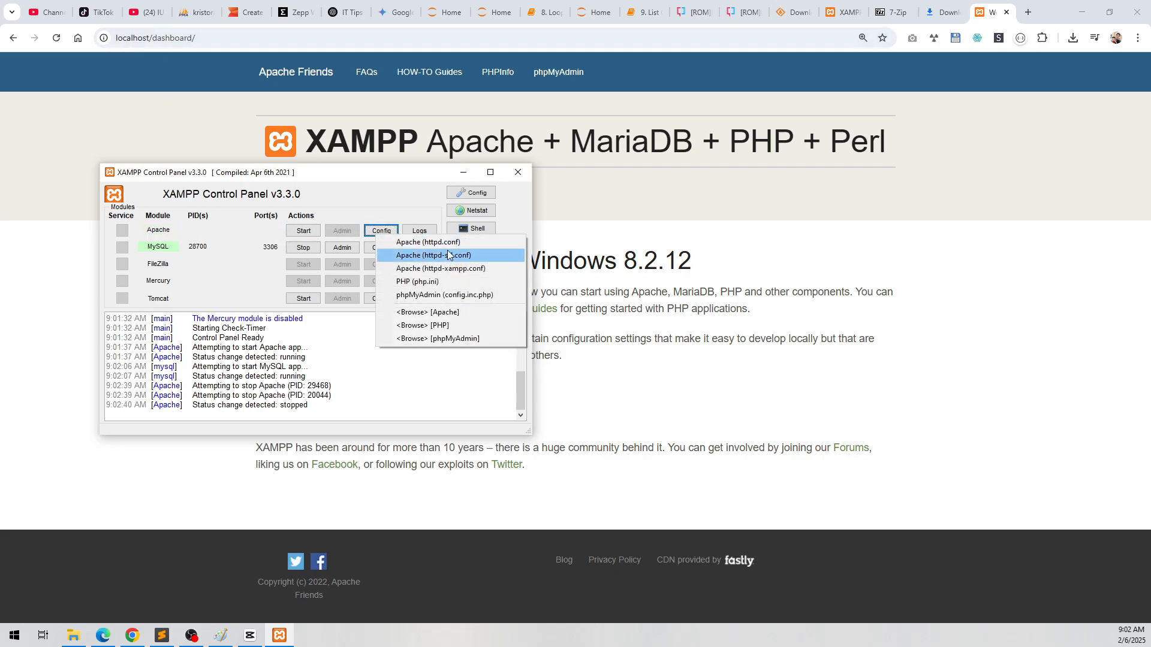
pyautogui.click(267, 232)
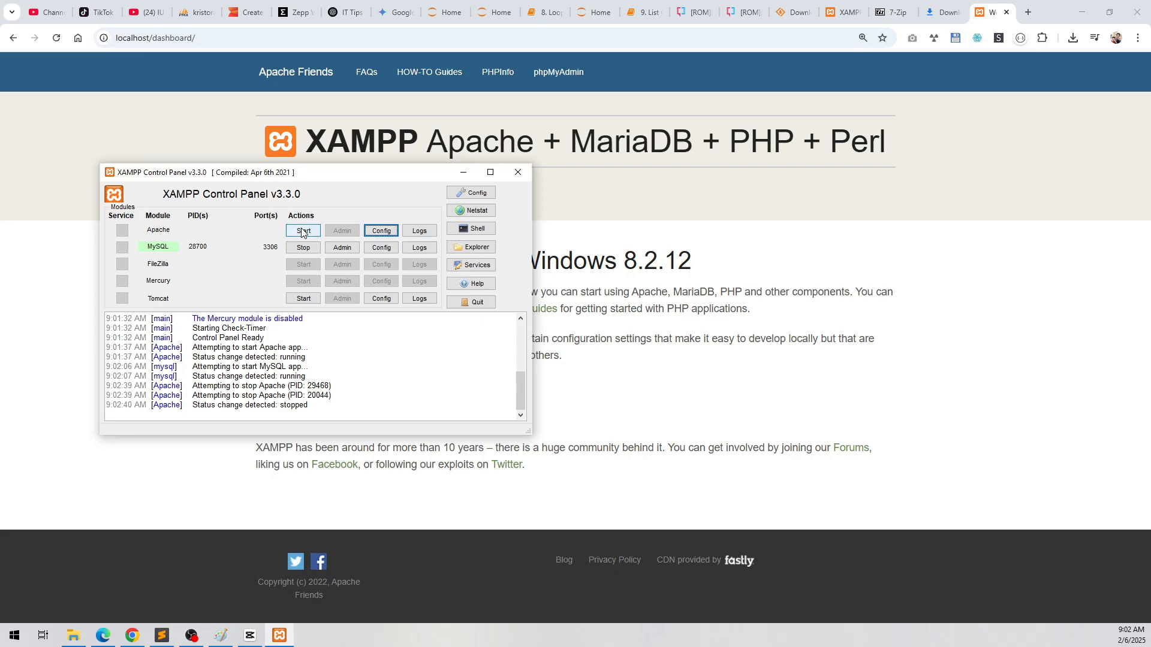
pyautogui.click(380, 234)
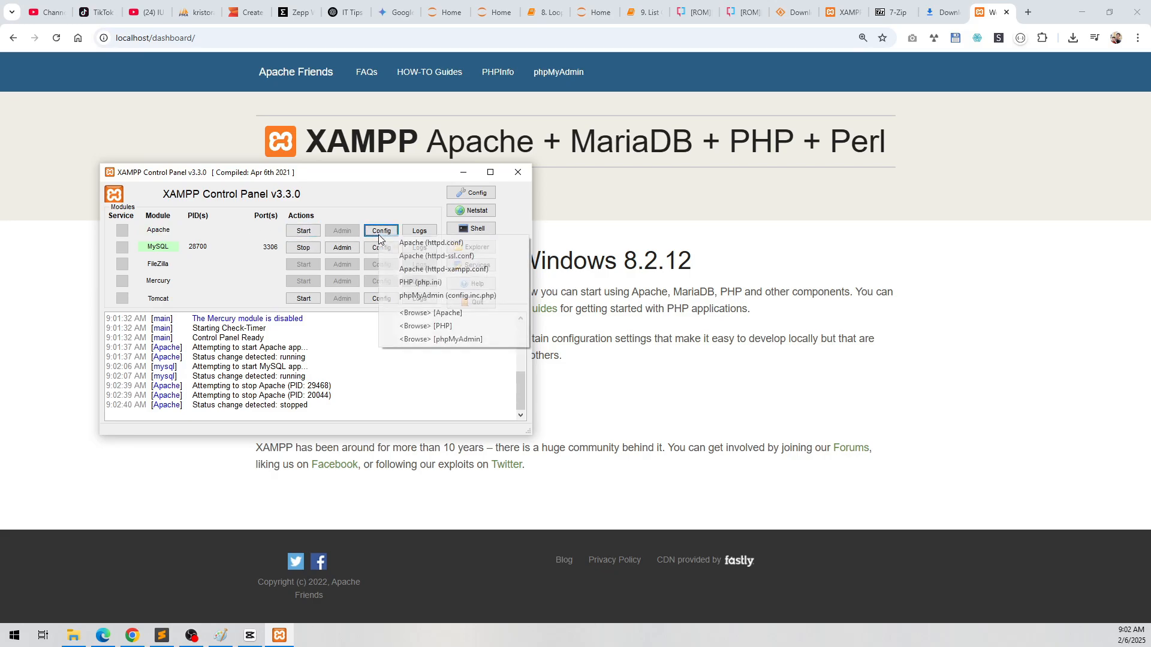
pyautogui.click(423, 243)
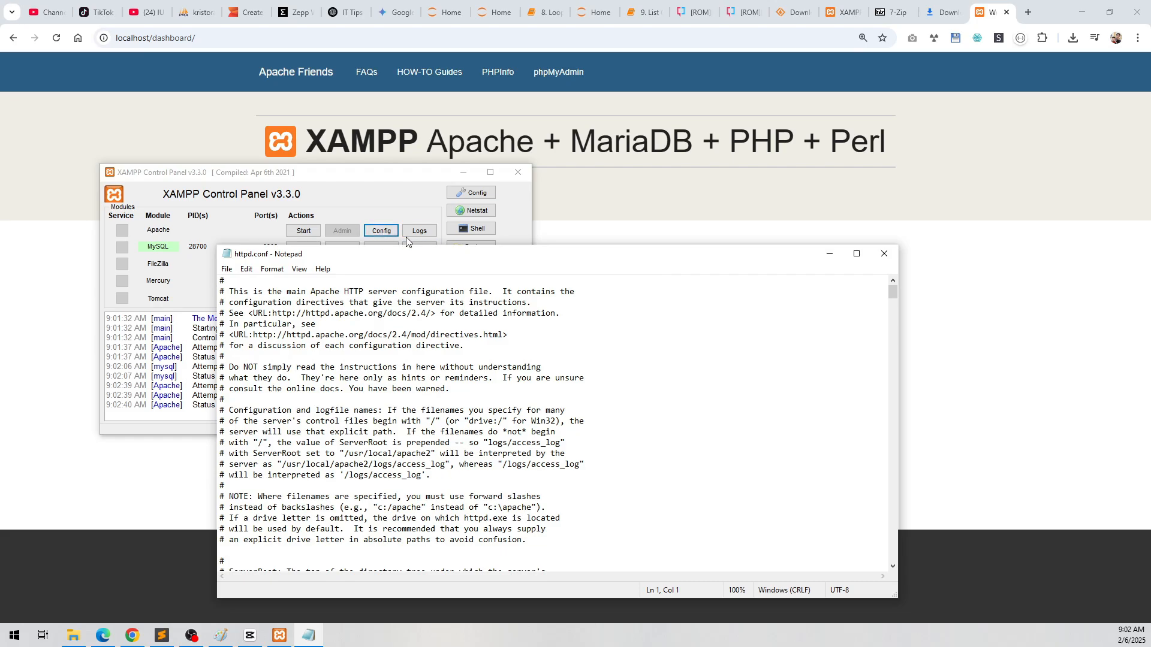
# Step: Set Apache's Listen port to 81 in httpd.conf, then save and close the file
pyautogui.click(381, 231)
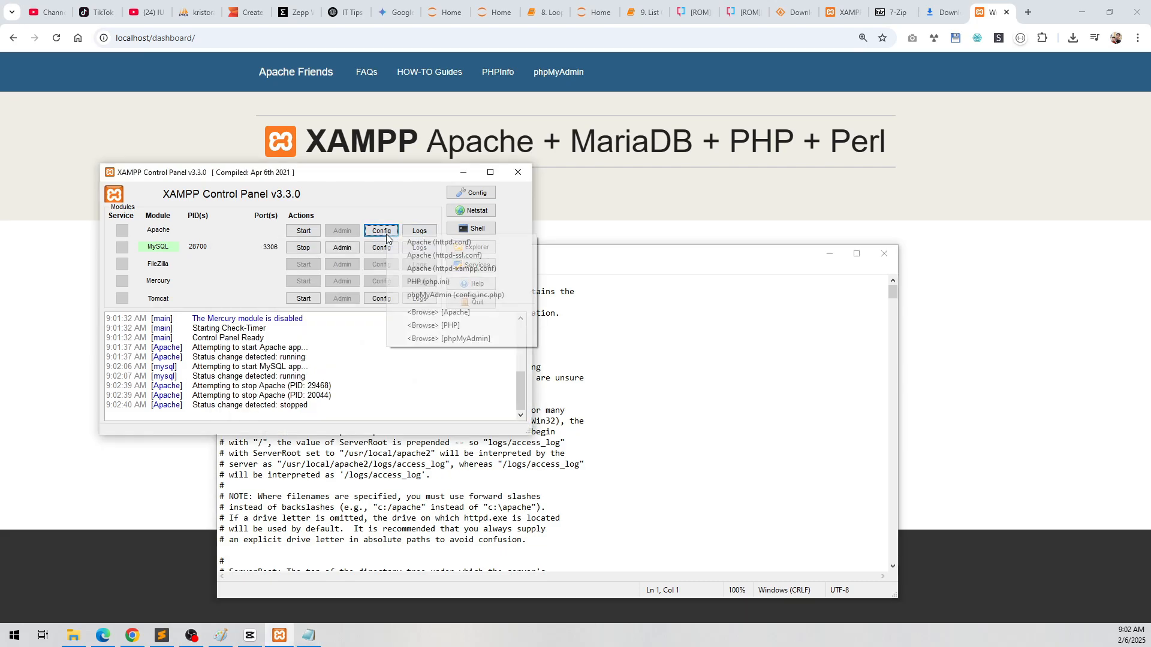
pyautogui.click(430, 243)
pyautogui.scroll(-12, 350, 468)
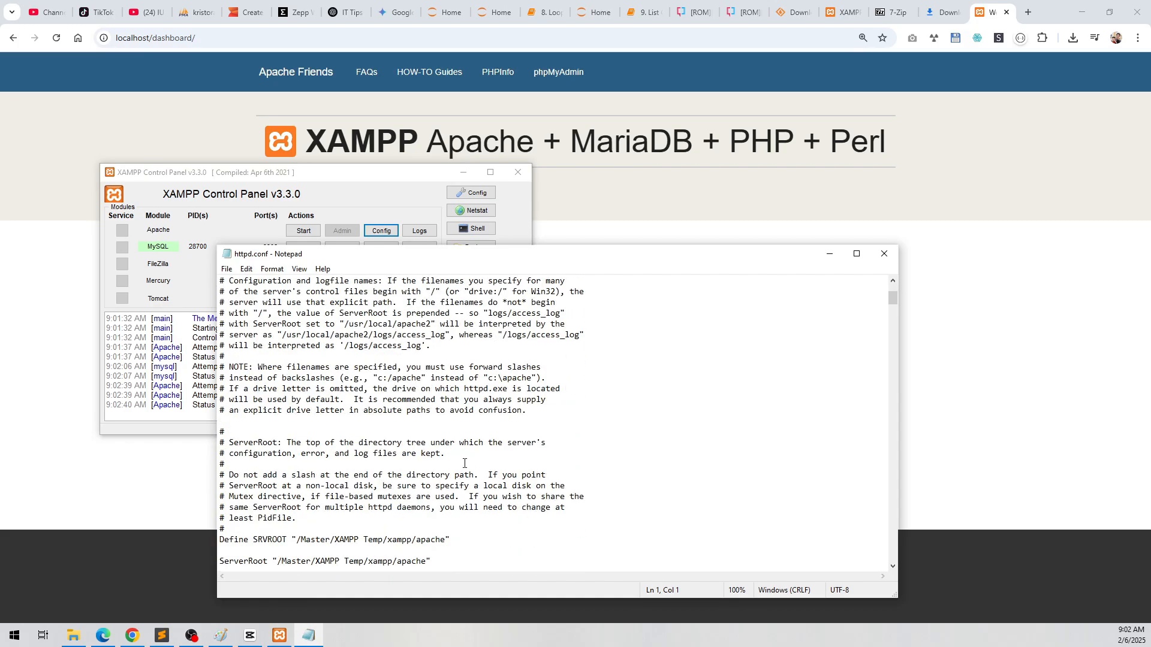
pyautogui.doubleClick(278, 529)
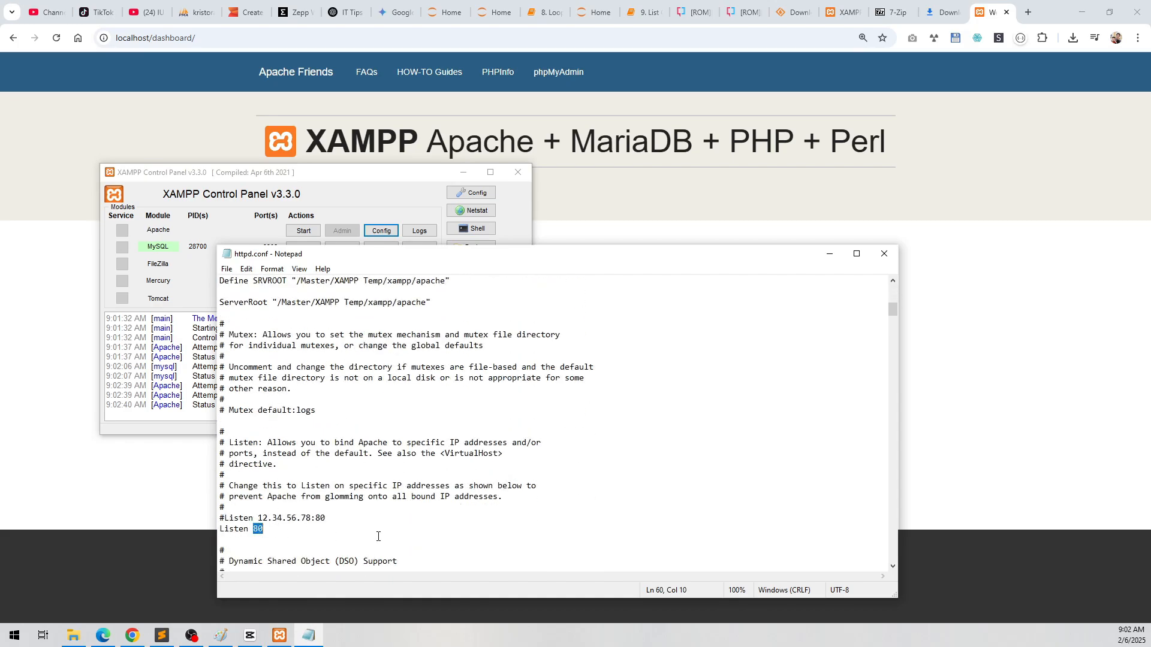
pyautogui.write('81')
pyautogui.hotkey('ctrl', 's')
pyautogui.hotkey('alt', 'F4')
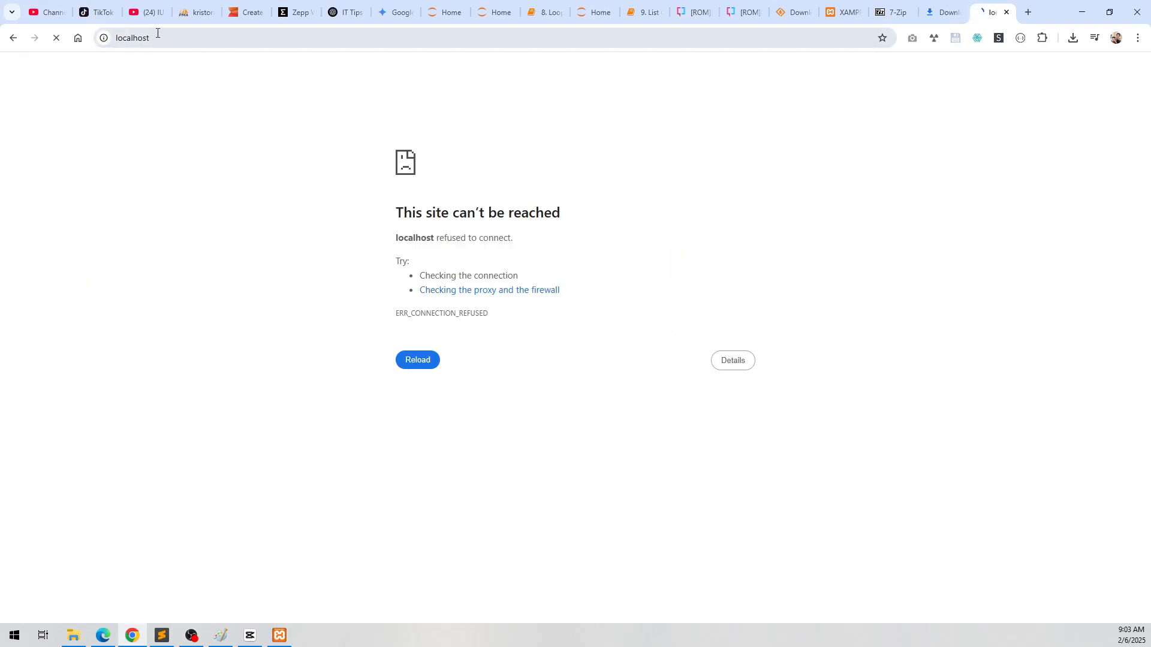
# Step: Load localhost:81 in the browser and check Apache's port in the XAMPP control panel
pyautogui.click(205, 37)
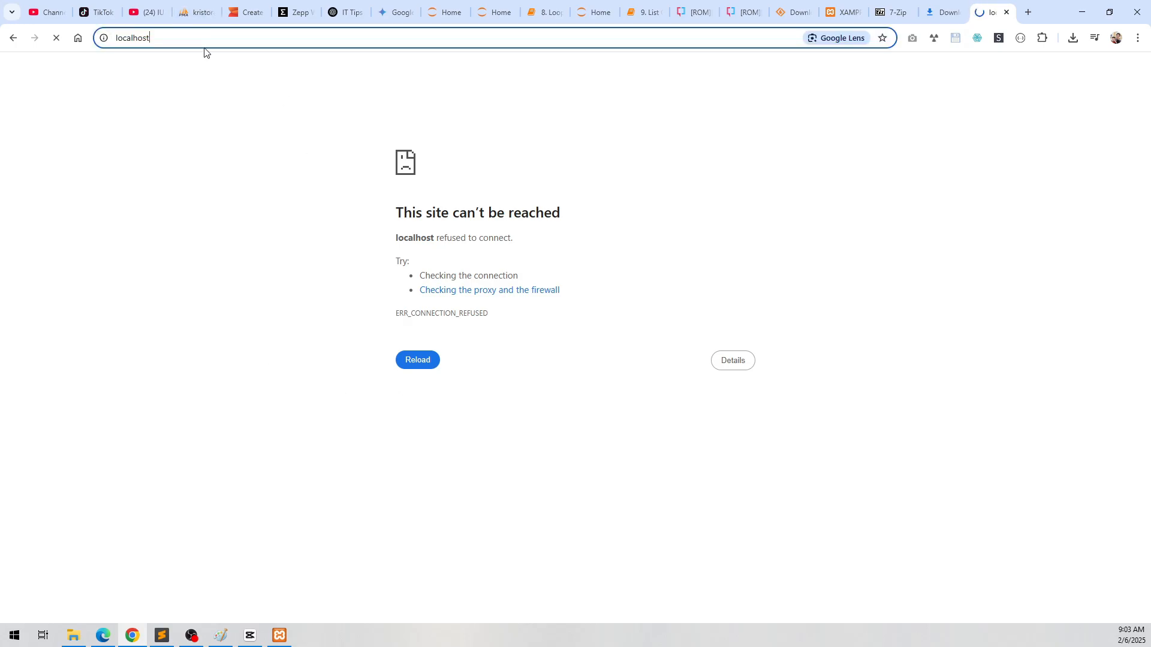
pyautogui.write(':81')
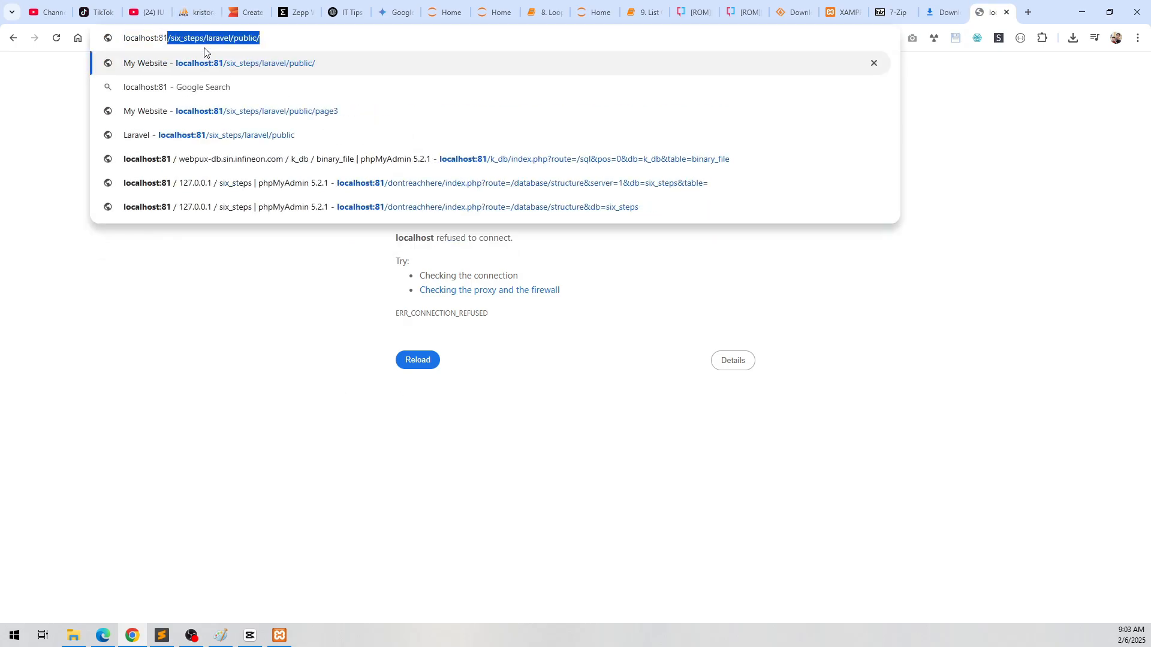
pyautogui.press('Delete')
pyautogui.press('Return')
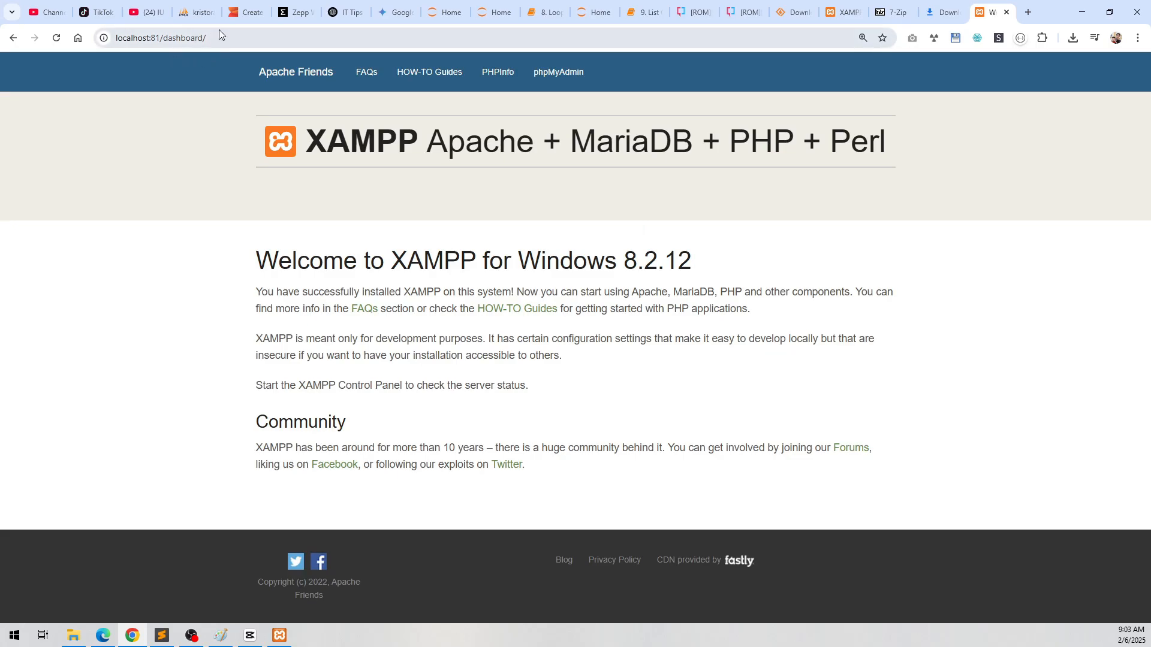
pyautogui.click(286, 633)
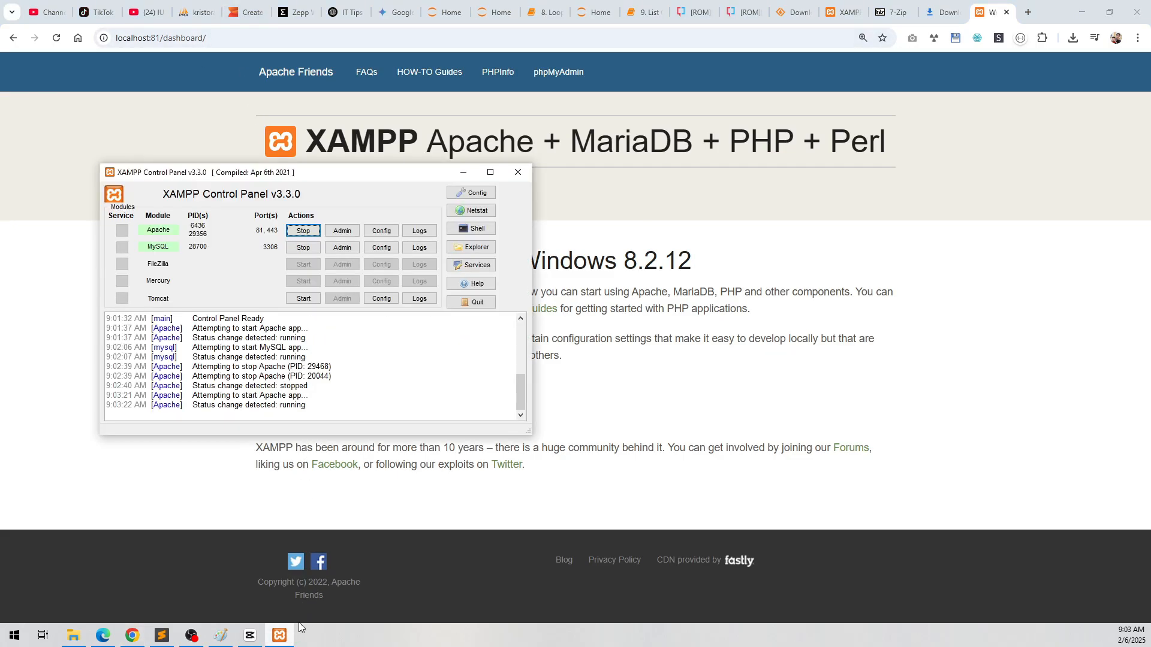
# Step: Open phpMyAdmin in the browser at localhost:81/phpmyadmin/
pyautogui.click(180, 38)
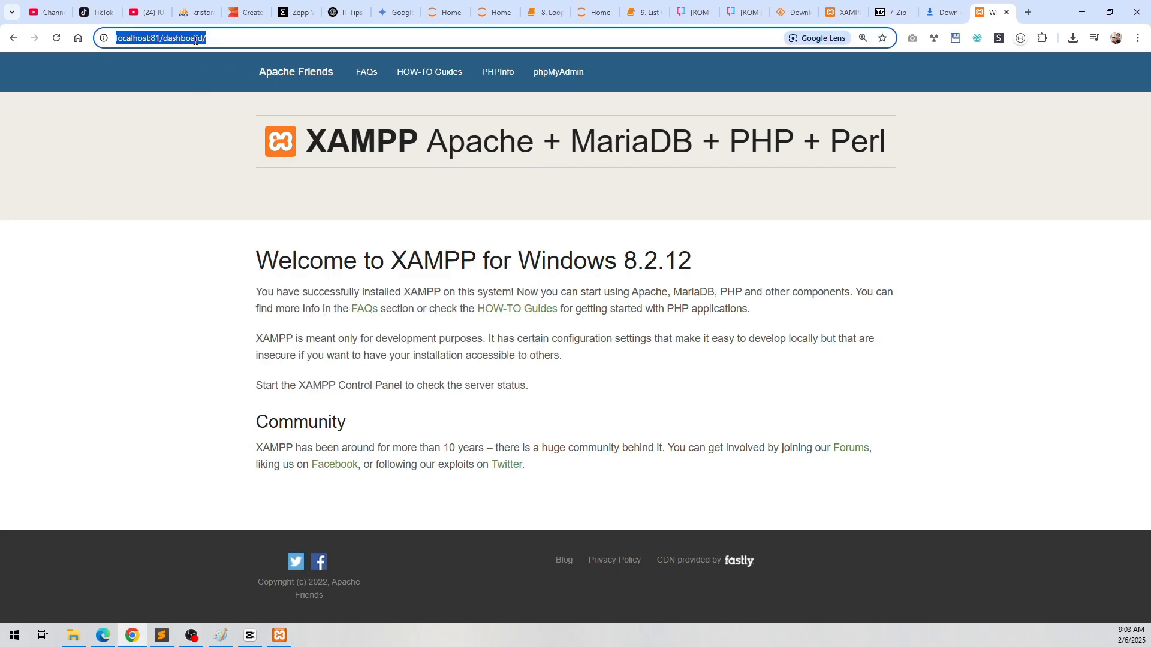
pyautogui.doubleClick(183, 37)
pyautogui.write('phpmyadmin')
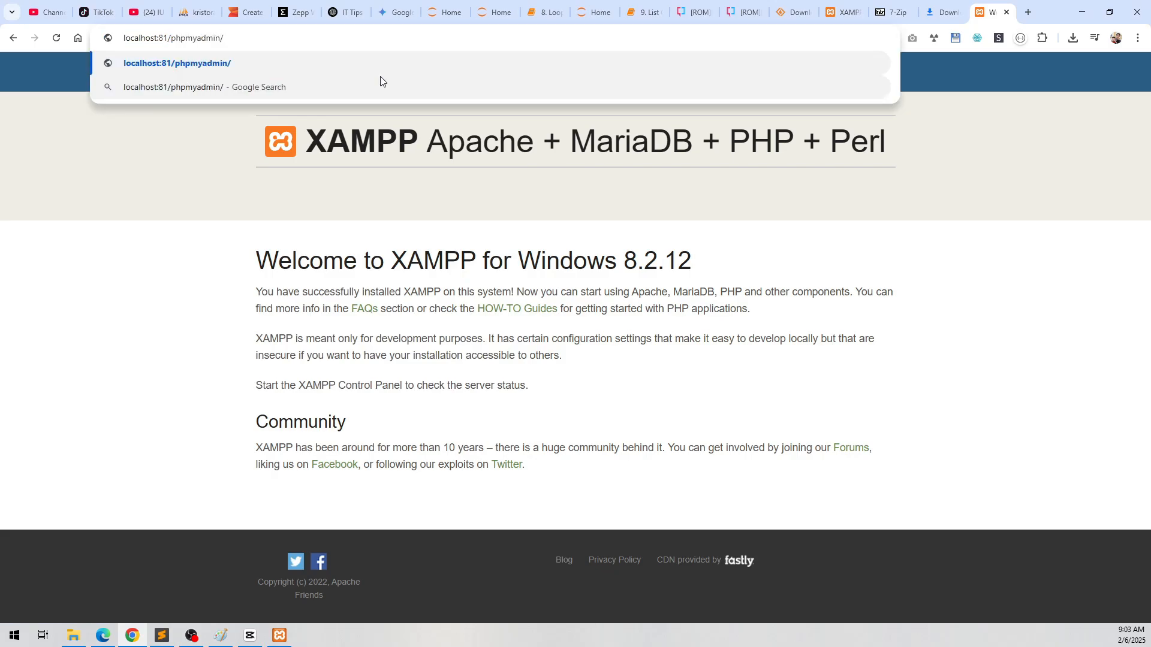
pyautogui.press('Return')
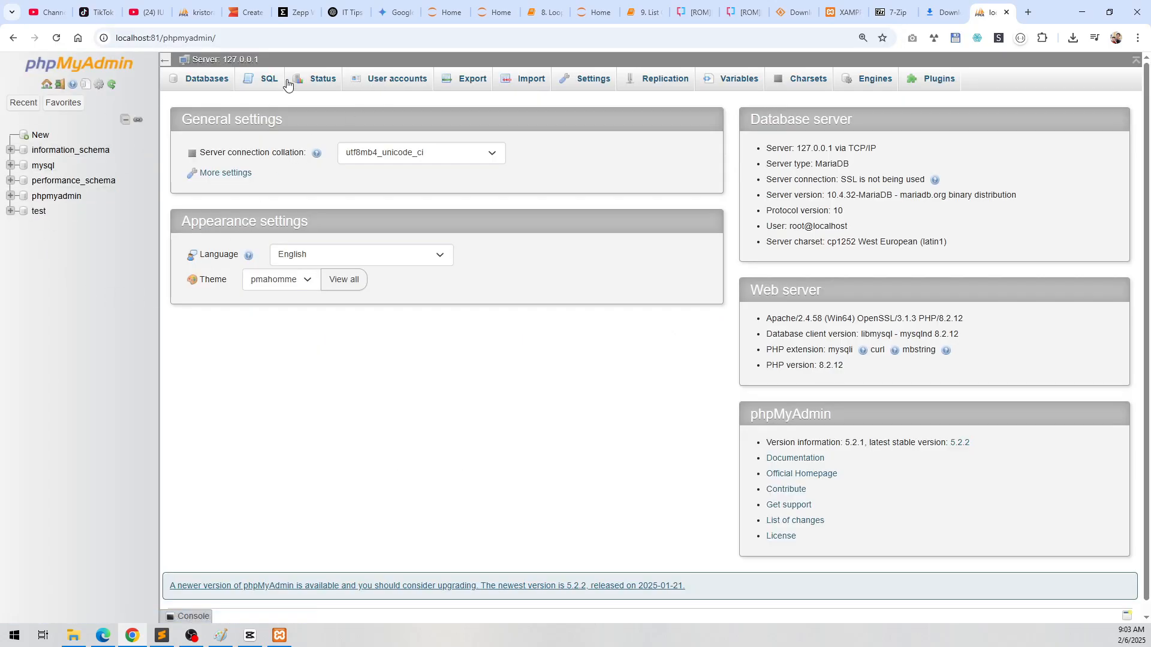
# Step: Create a new database named asd in phpMyAdmin
pyautogui.click(40, 134)
pyautogui.click(243, 190)
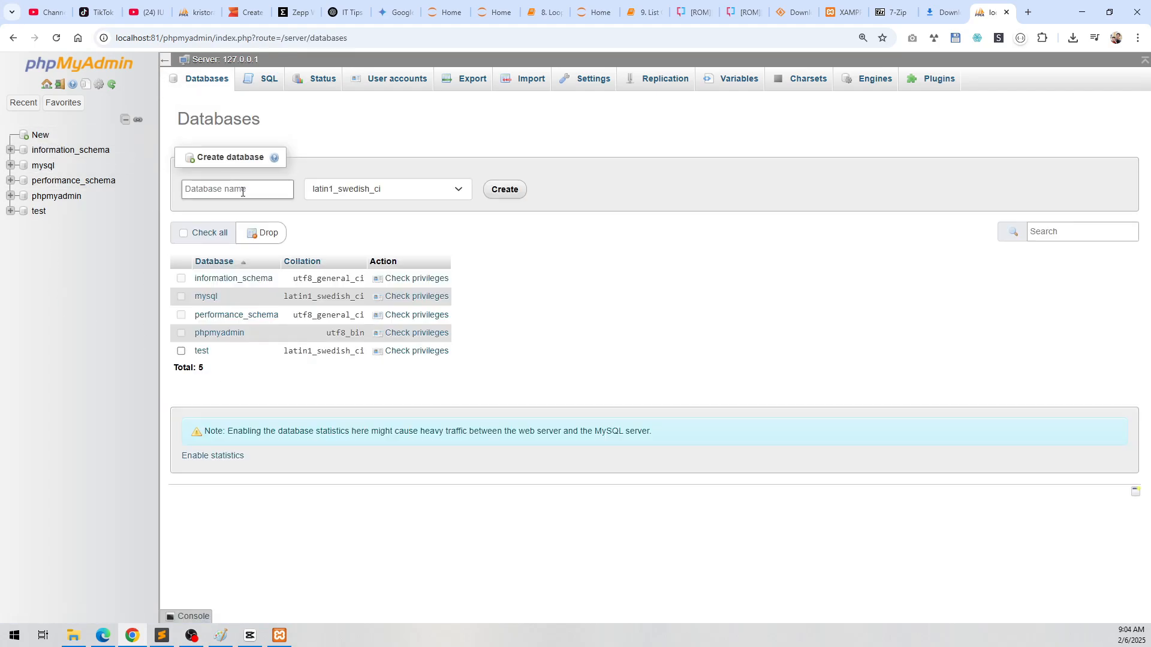
pyautogui.click(242, 191)
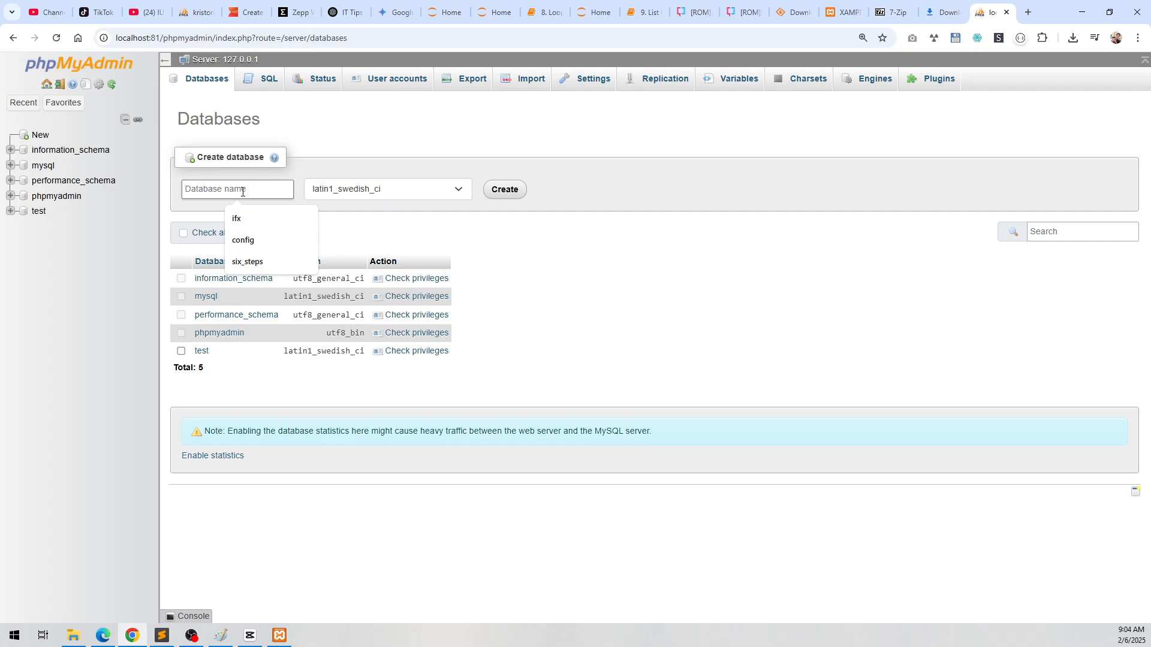
pyautogui.write('asd')
pyautogui.click(498, 188)
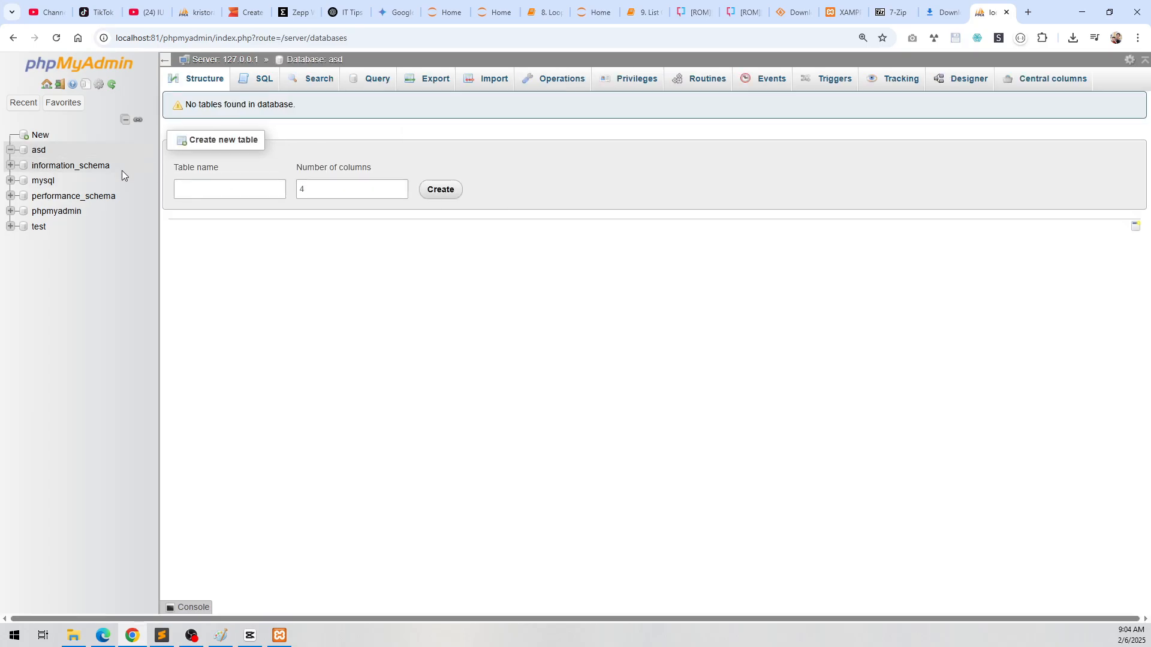
# Step: Open the xampp installation folder from the XAMPP control panel and go into its htdocs folder
pyautogui.click(291, 640)
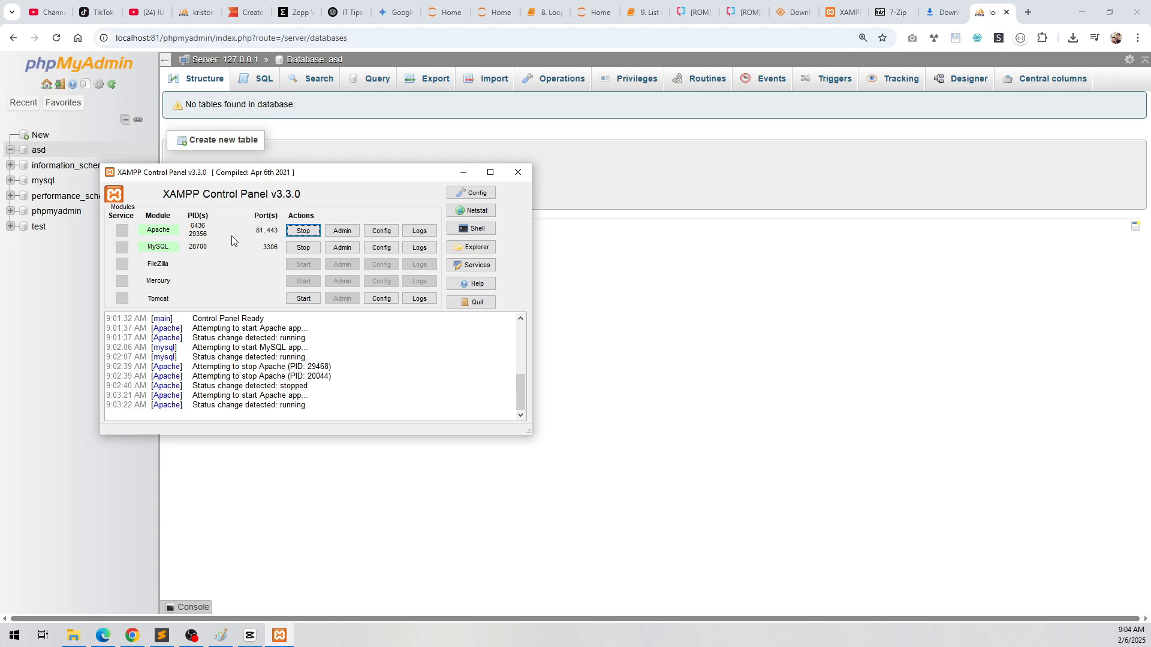
pyautogui.click(471, 247)
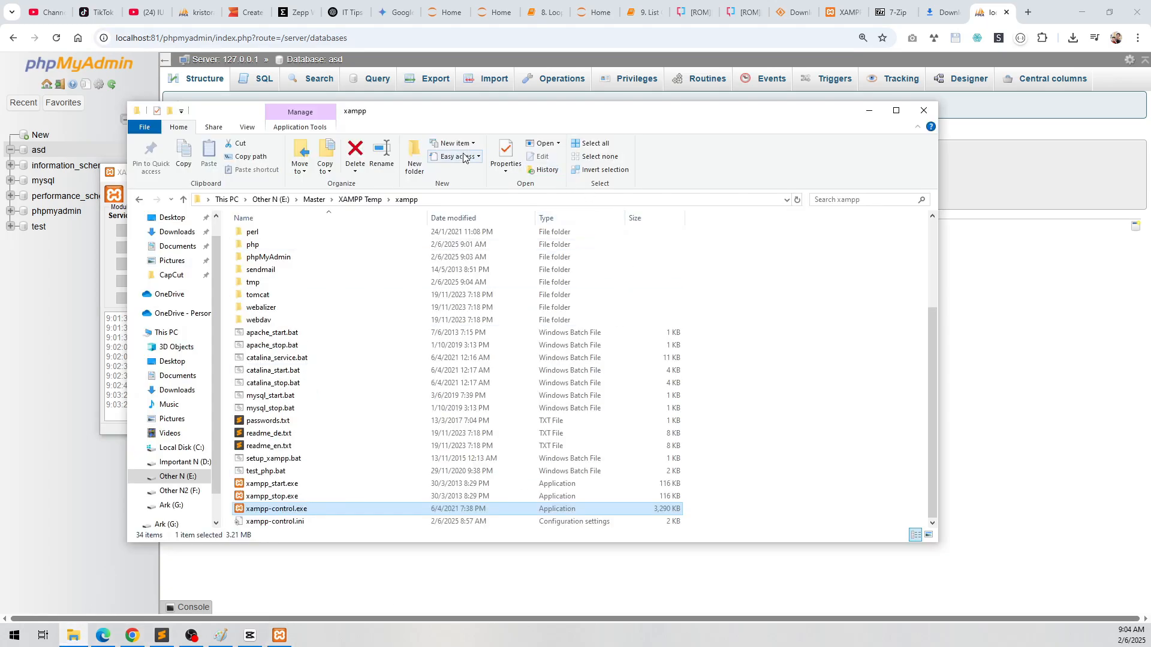
pyautogui.moveTo(487, 117); pyautogui.dragTo(513, 116)
pyautogui.scroll(4, 401, 362)
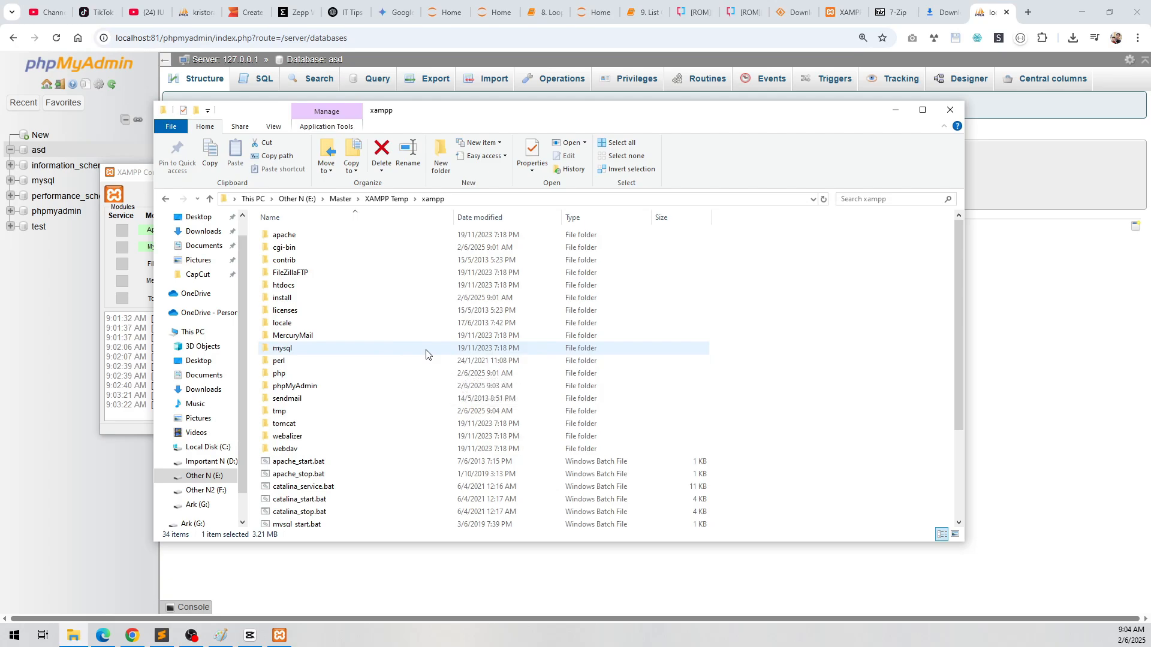
pyautogui.click(299, 289)
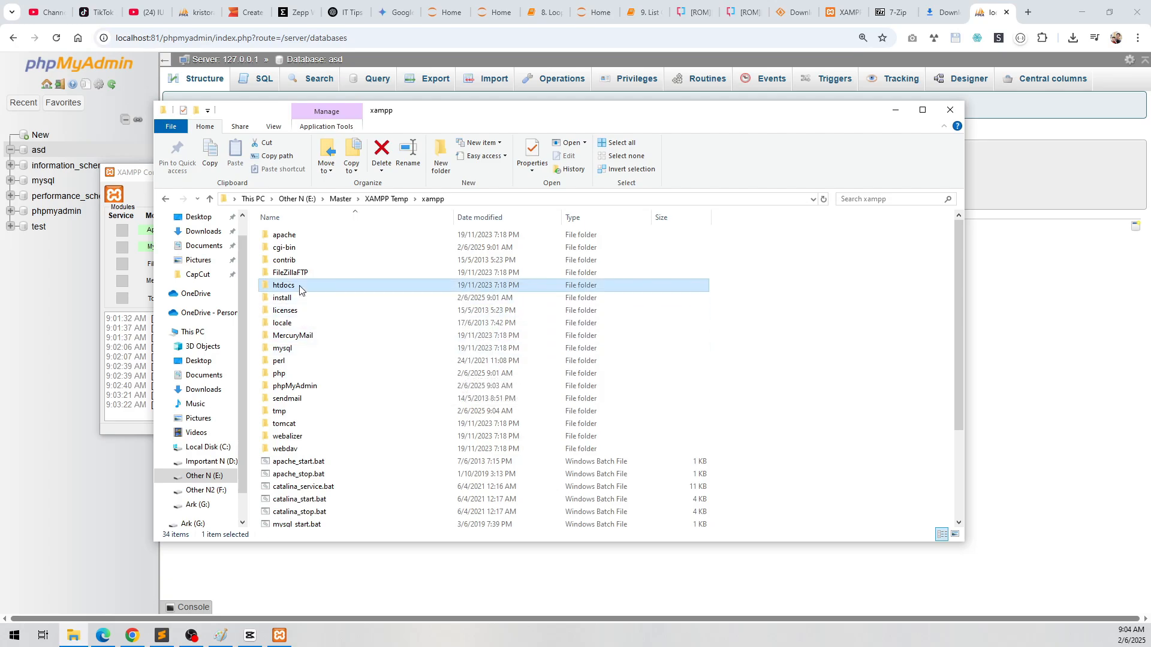
pyautogui.doubleClick(300, 286)
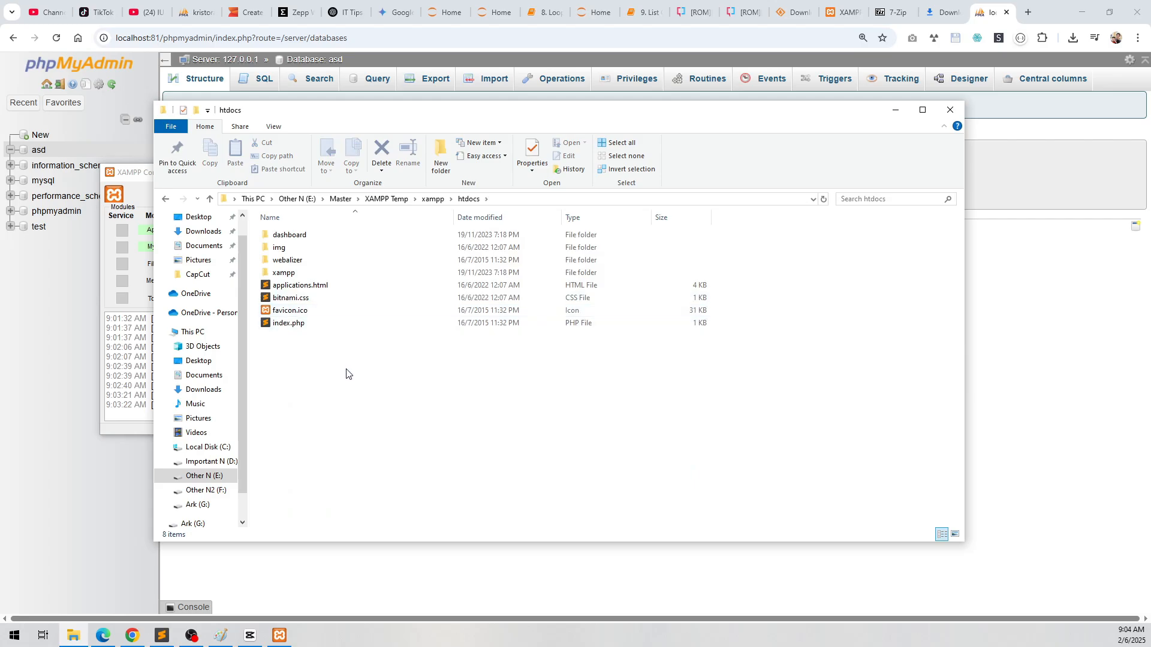
# Step: Delete index.php from the htdocs folder and undo the deletion
pyautogui.click(298, 323)
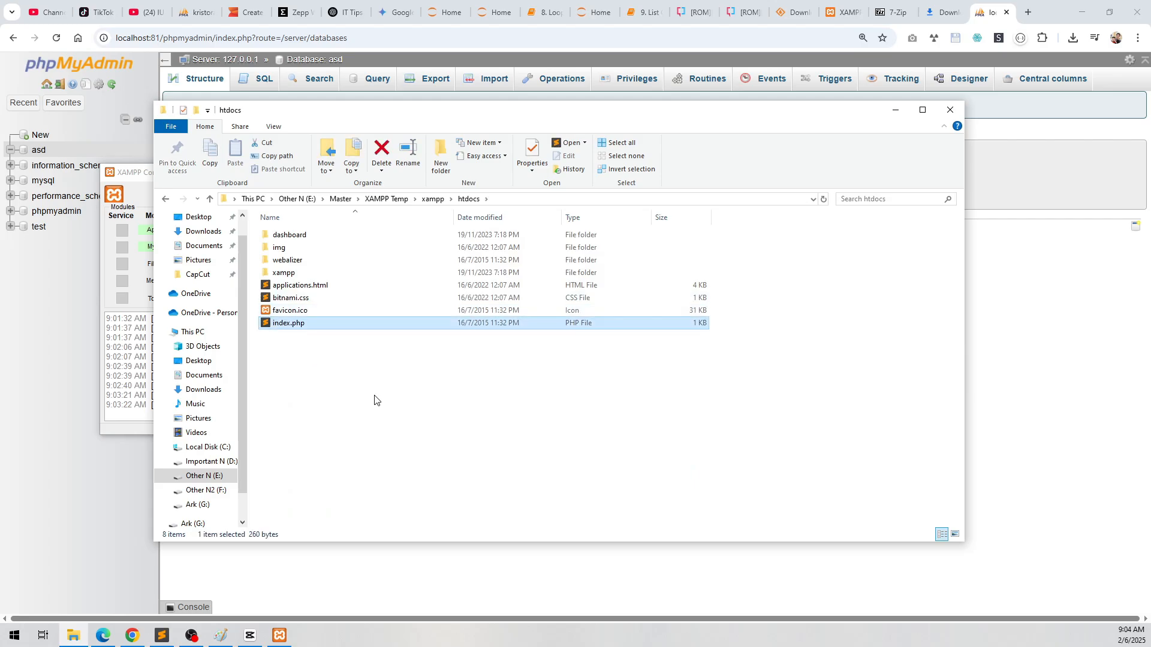
pyautogui.press('Delete')
pyautogui.hotkey('ctrl', 'z')
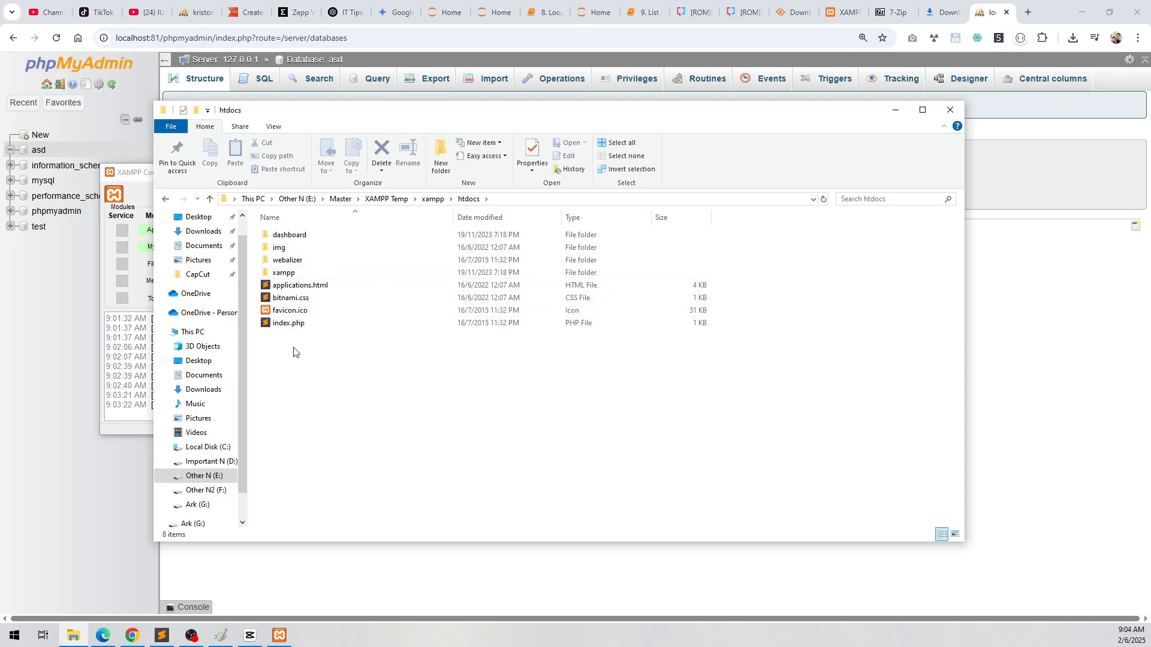
# Step: Open index.php from the htdocs folder in Sublime Text and delete all of its existing code
pyautogui.click(294, 326)
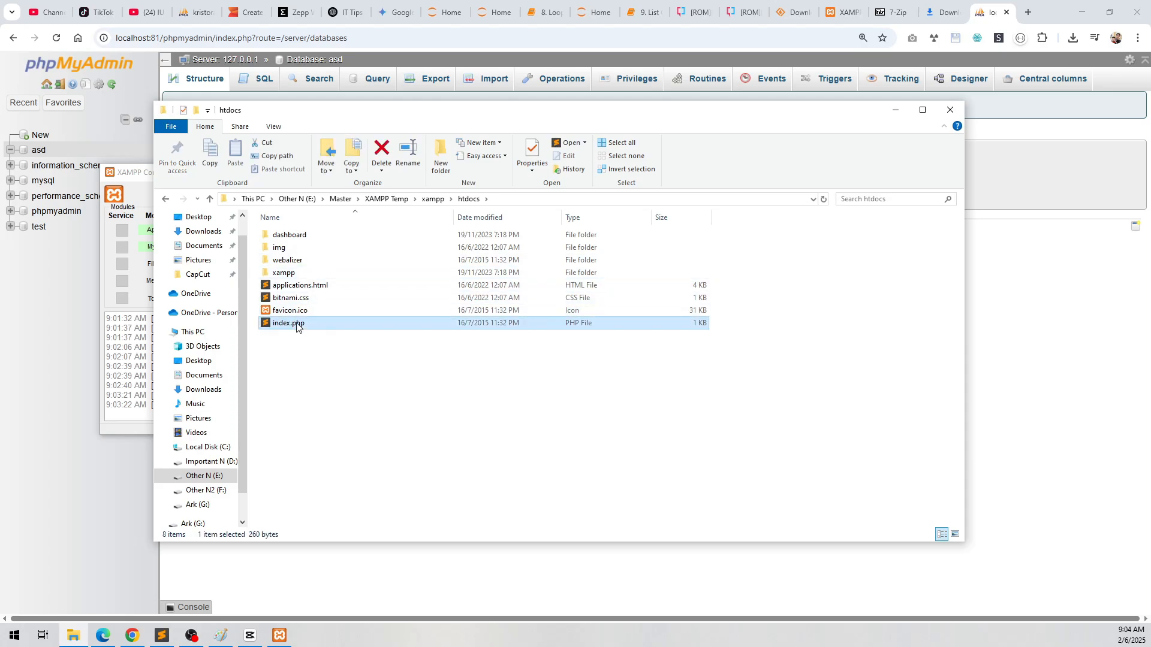
pyautogui.click(296, 326)
pyautogui.press('Return')
pyautogui.press('Return')
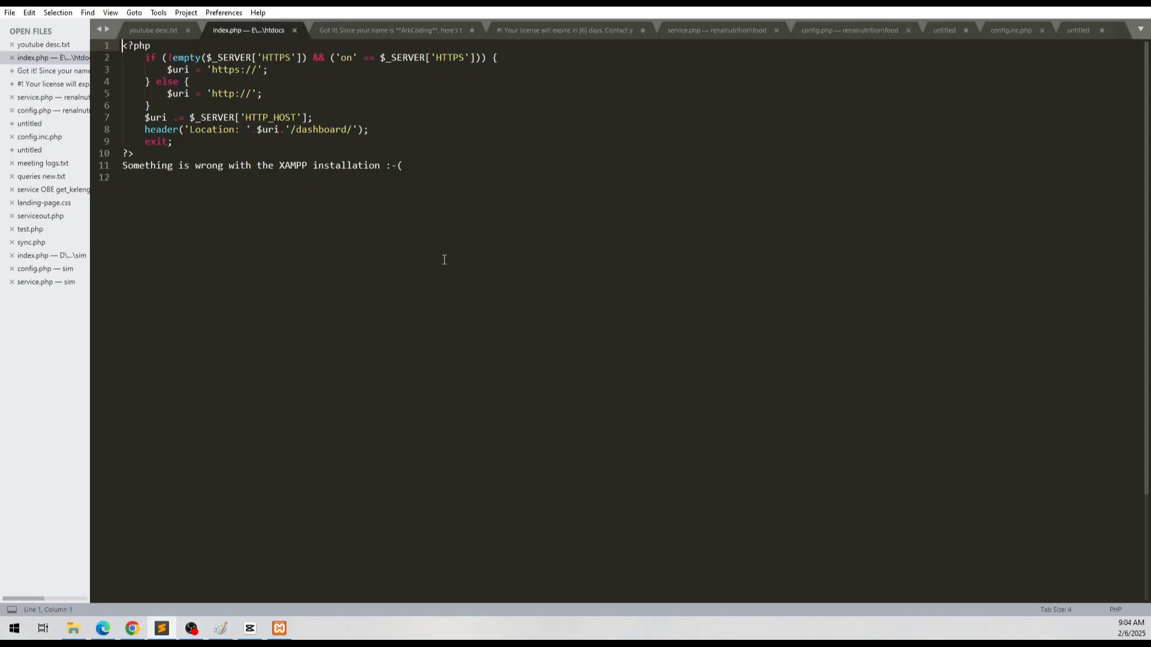
pyautogui.hotkey('ctrl', 'a')
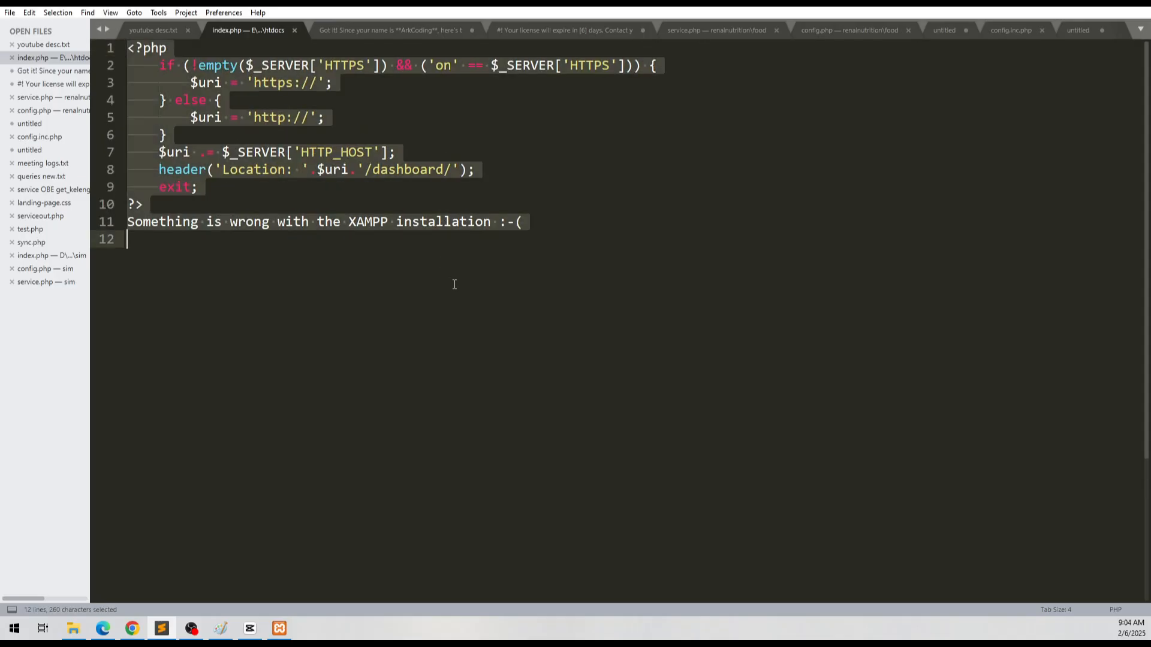
pyautogui.press('BackSpace')
# Step: Write a PHP block in index.php containing echo "Hello world"; with opening and closing tags, and save the file
pyautogui.write('<?php')
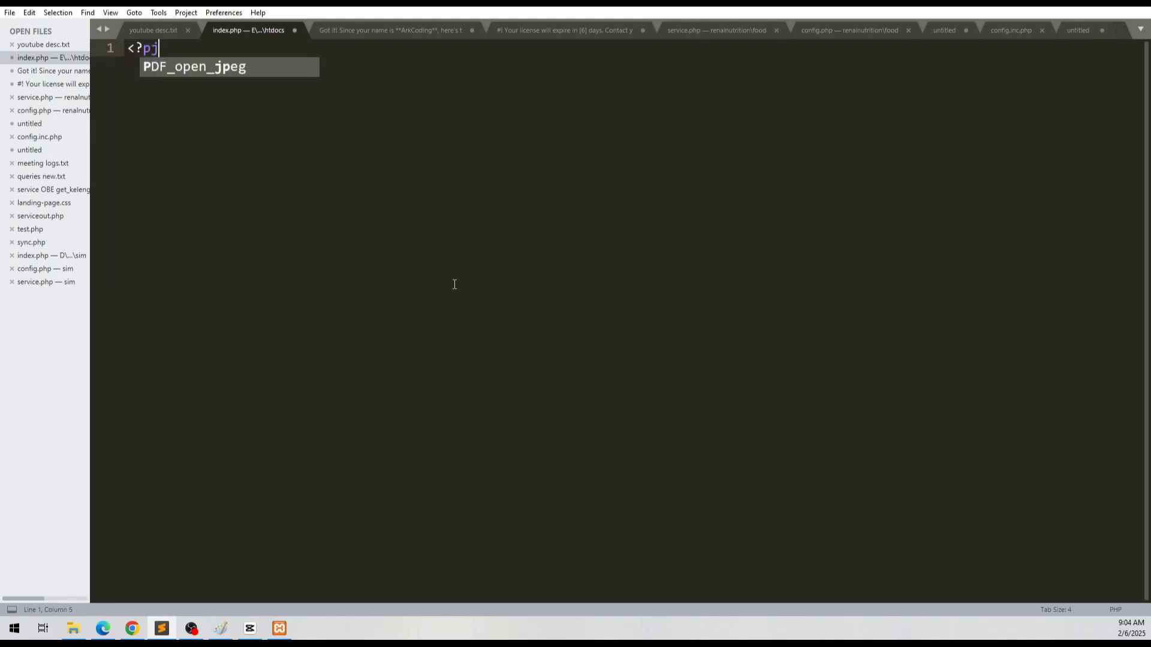
pyautogui.press('Escape')
pyautogui.press('Return')
pyautogui.write('e')
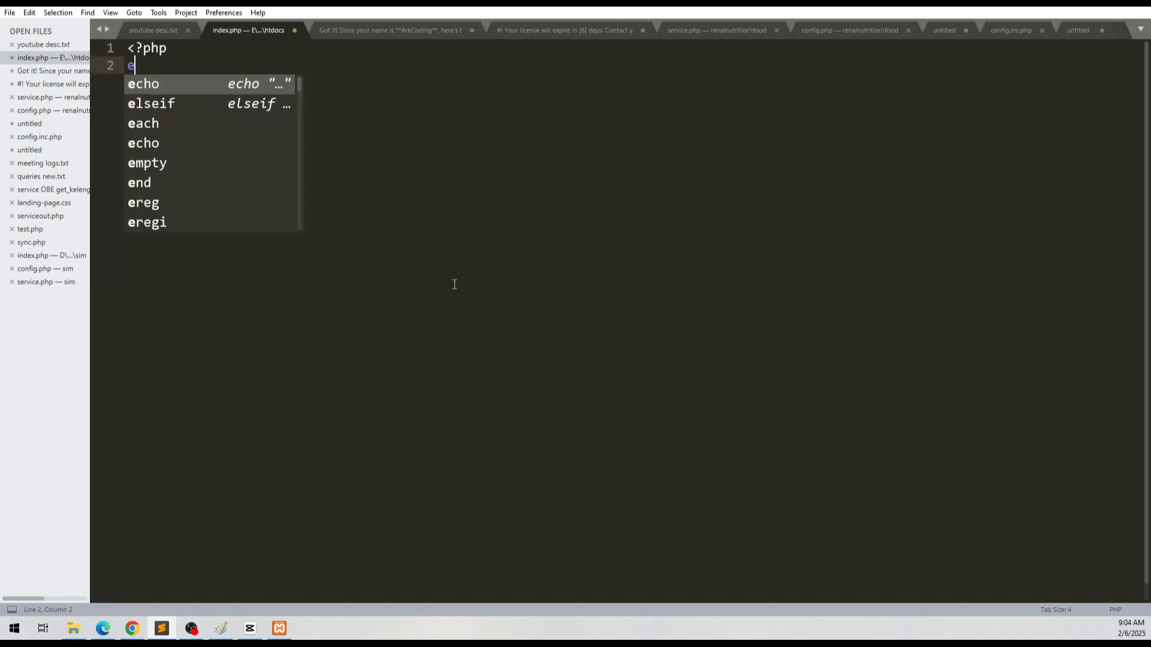
pyautogui.write('cho "Hellowor')
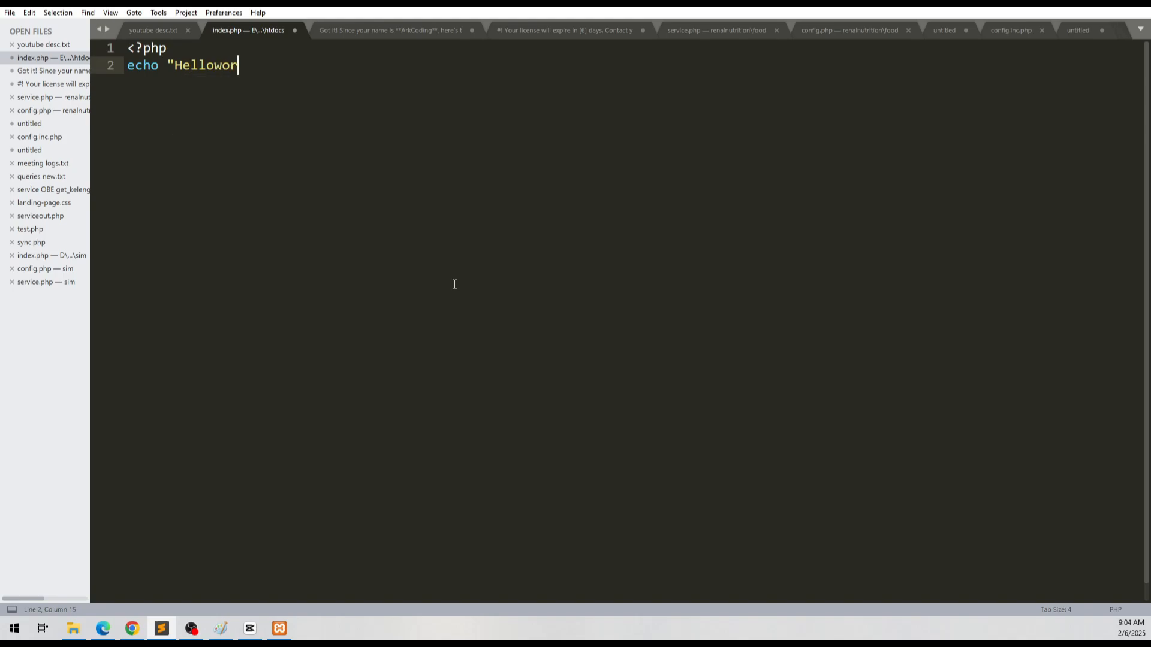
pyautogui.press('BackSpace')
pyautogui.press('BackSpace')
pyautogui.press('BackSpace')
pyautogui.write('world";')
pyautogui.press('Return')
pyautogui.write('?>')
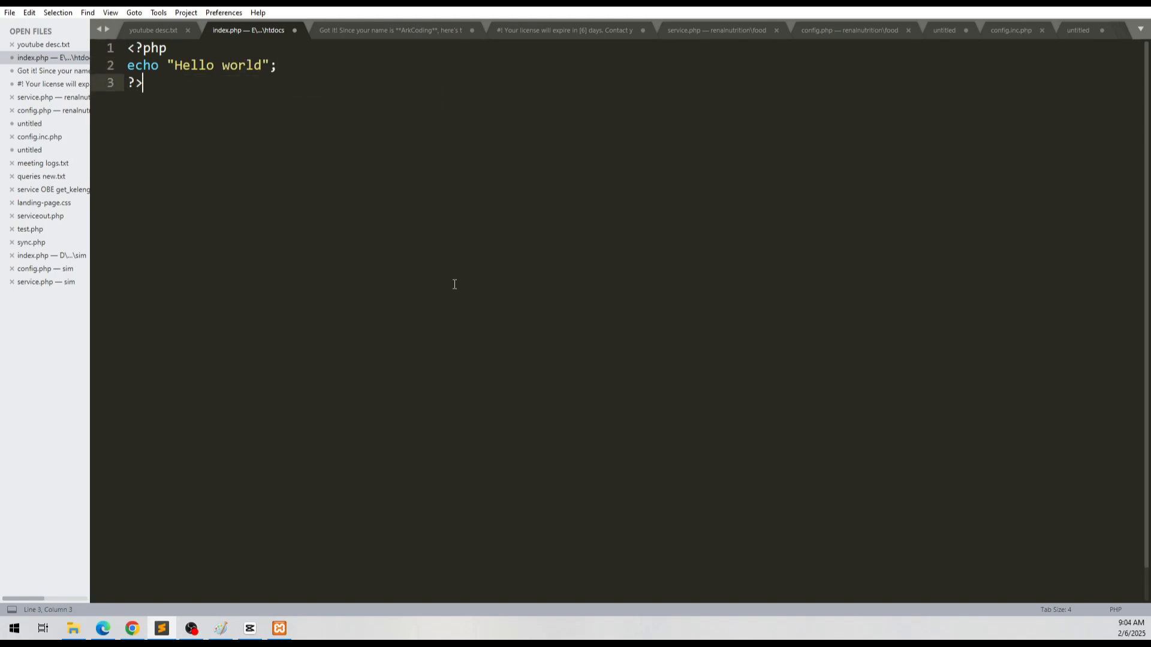
pyautogui.hotkey('ctrl', 's')
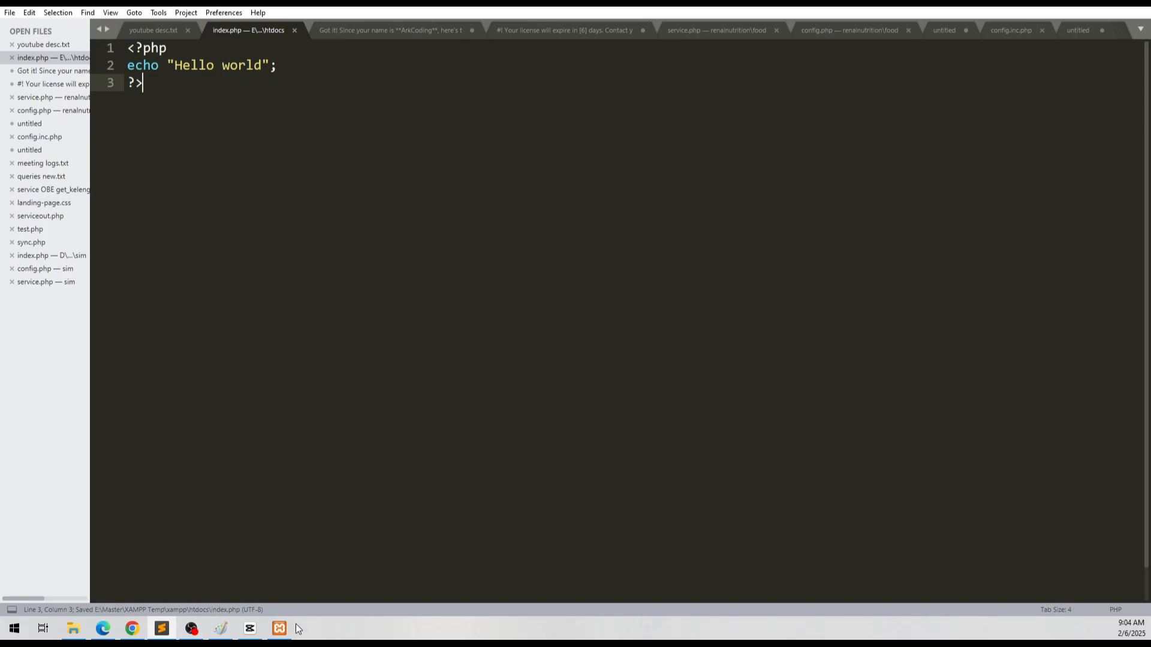
# Step: Switch to Chrome, load localhost:81 in a new tab and enlarge the page
pyautogui.click(143, 627)
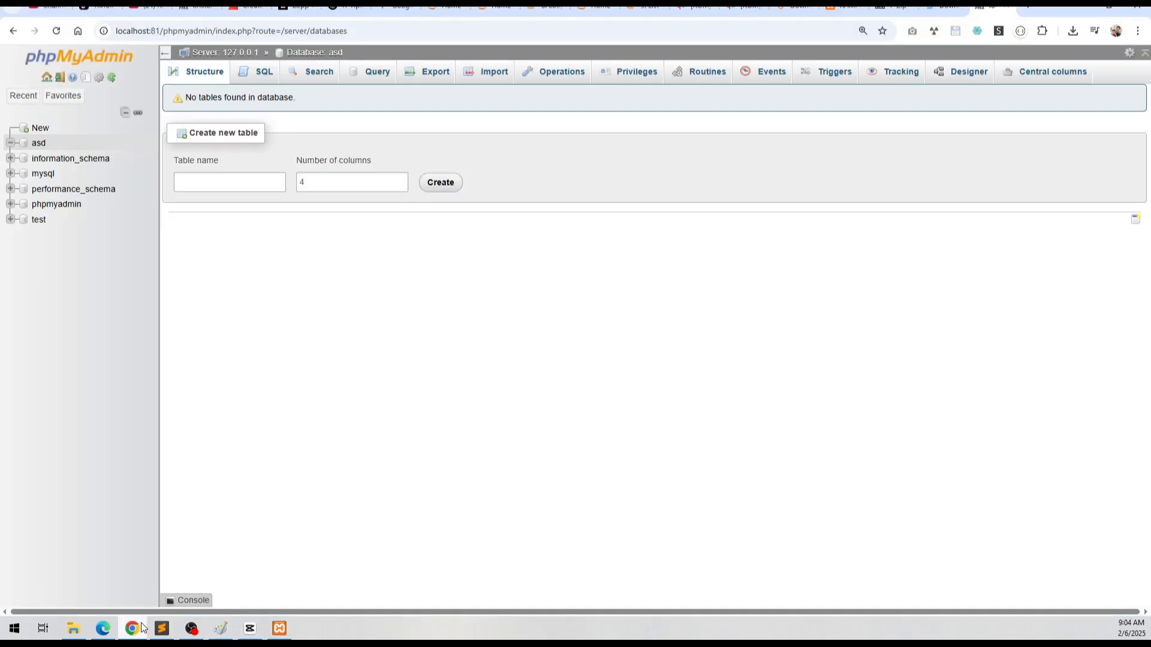
pyautogui.hotkey('ctrl', 't')
pyautogui.write('loca')
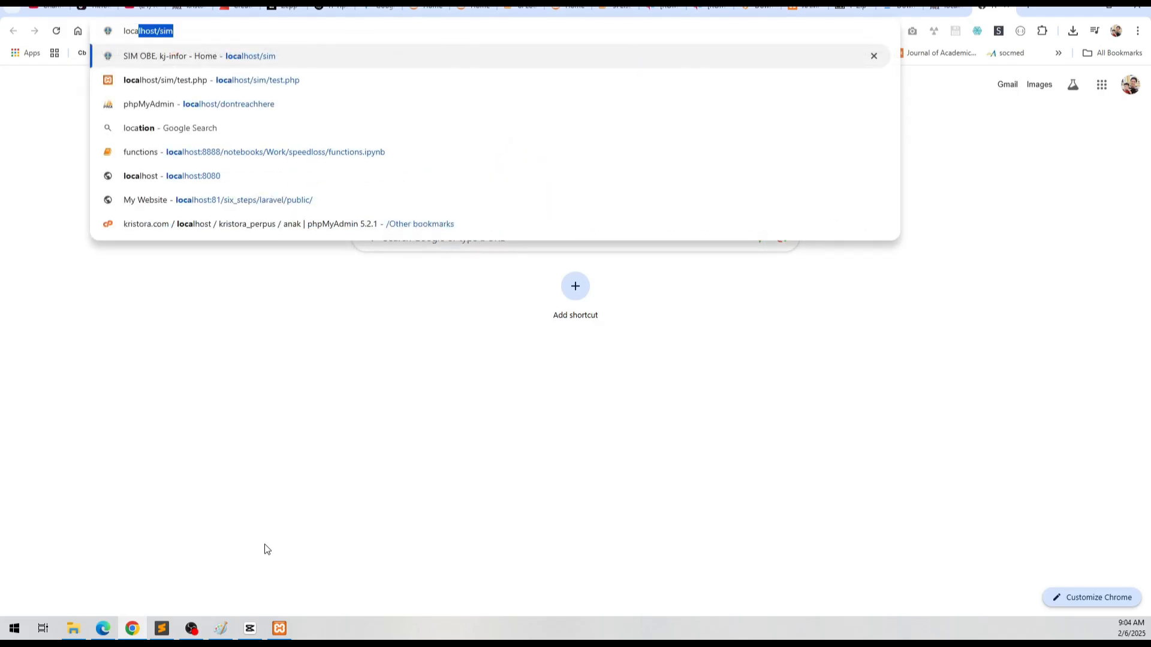
pyautogui.write('lhost')
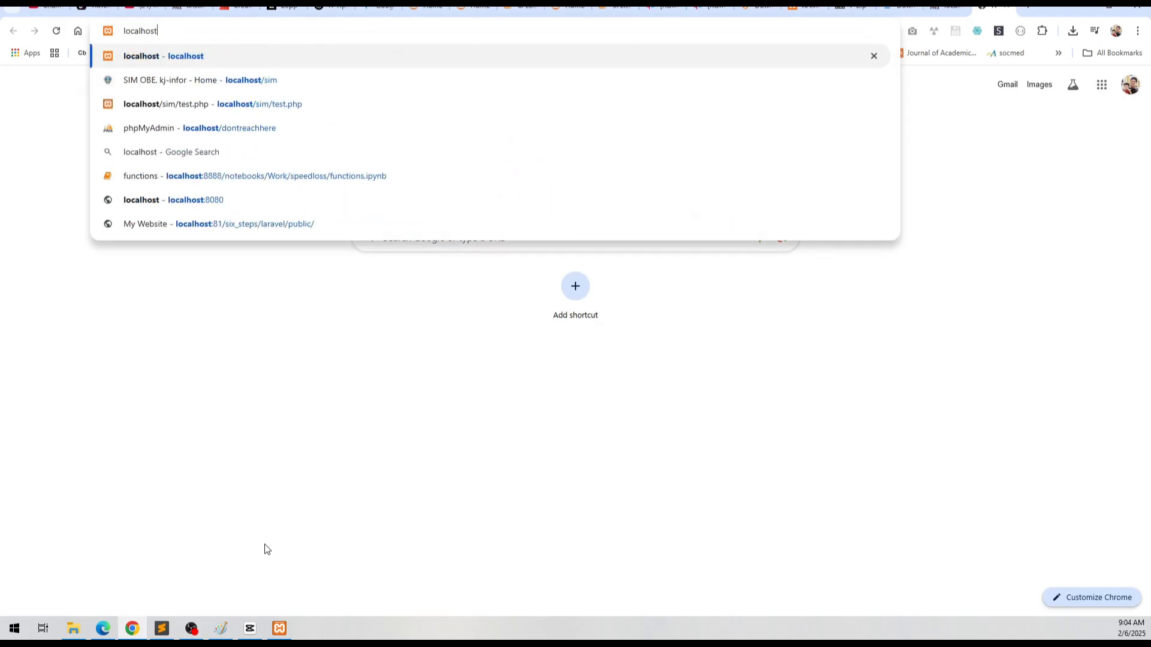
pyautogui.write(':81')
pyautogui.press('Return')
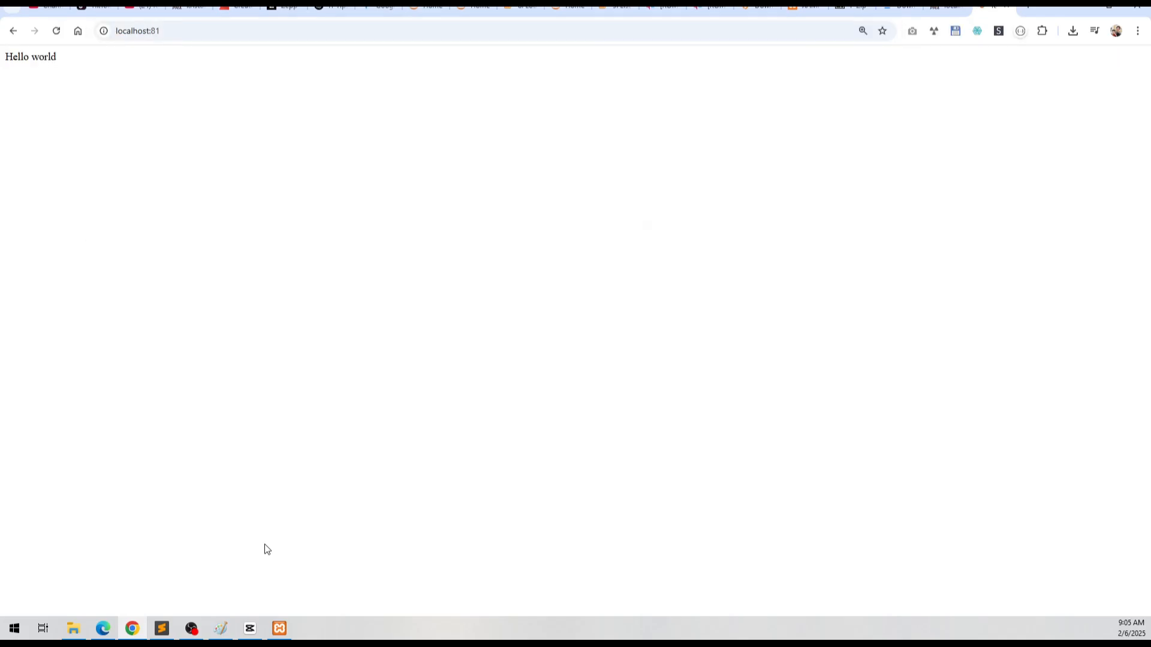
pyautogui.scroll(6, 179, 423)
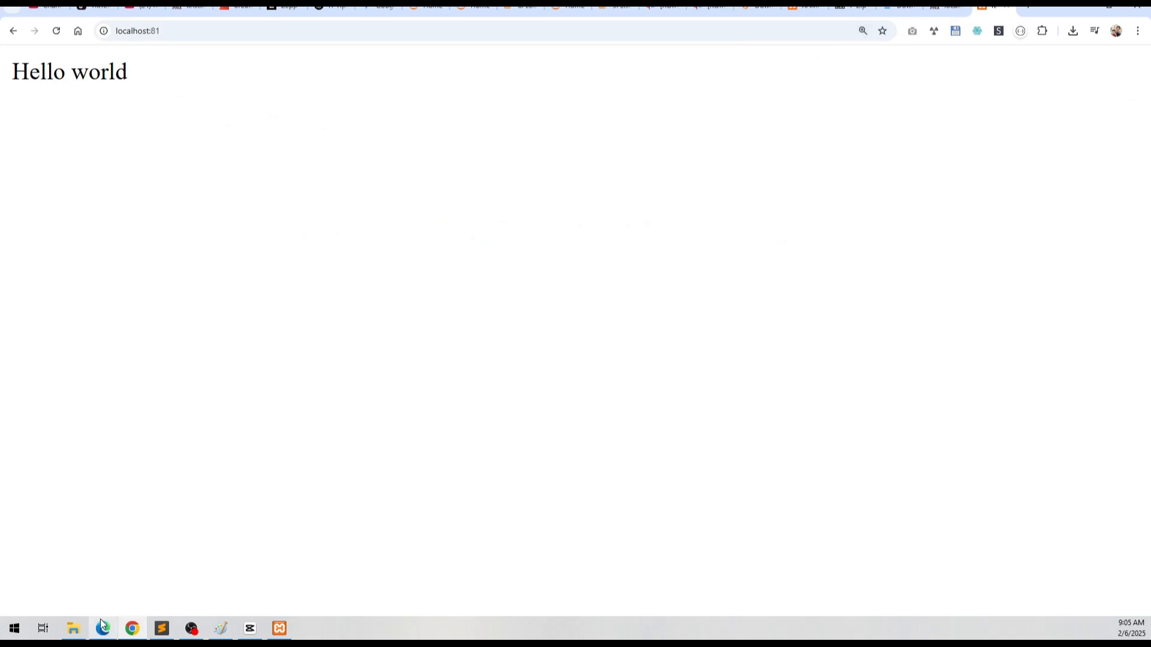
# Step: Switch back to File Explorer, create a folder named hello inside htdocs and open it
pyautogui.click(74, 628)
pyautogui.click(343, 383)
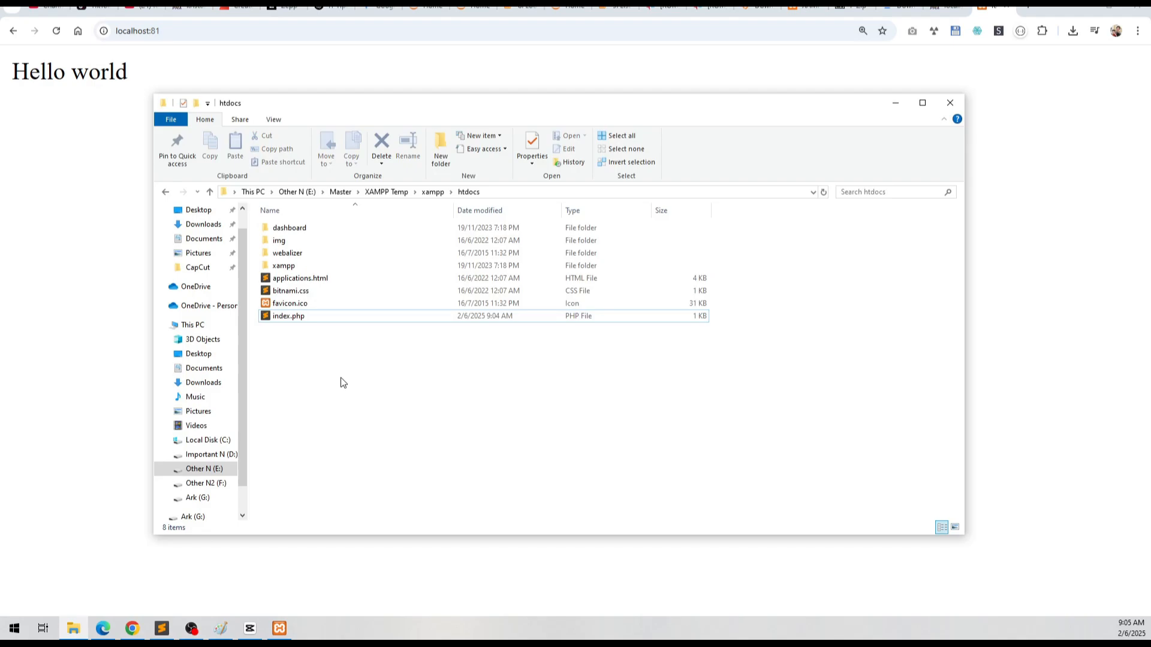
pyautogui.hotkey('ctrl', 'shift', 'n')
pyautogui.write('hello')
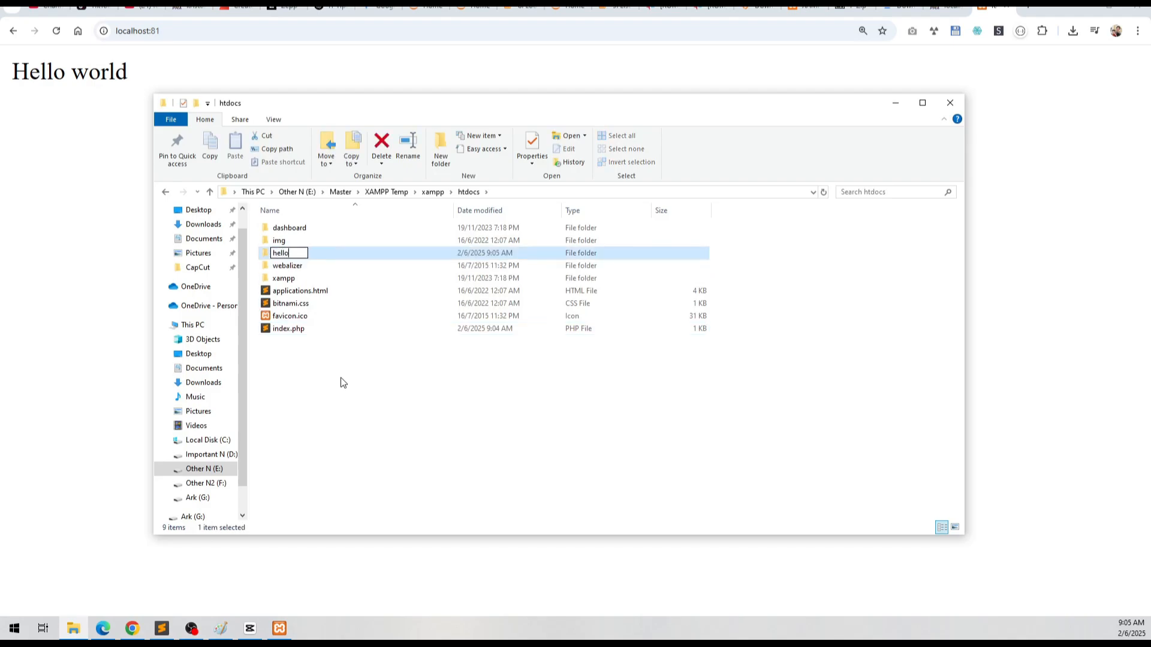
pyautogui.press('Return')
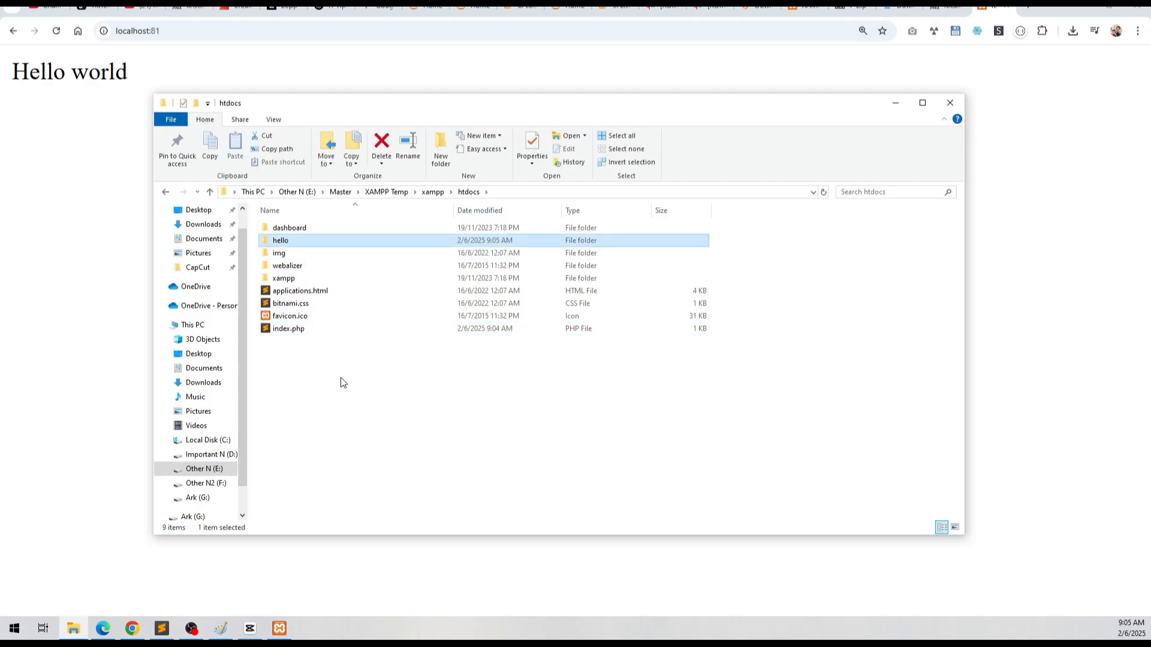
pyautogui.press('Return')
# Step: Create a new text document in the hello folder and name it index.php
pyautogui.rightClick(344, 373)
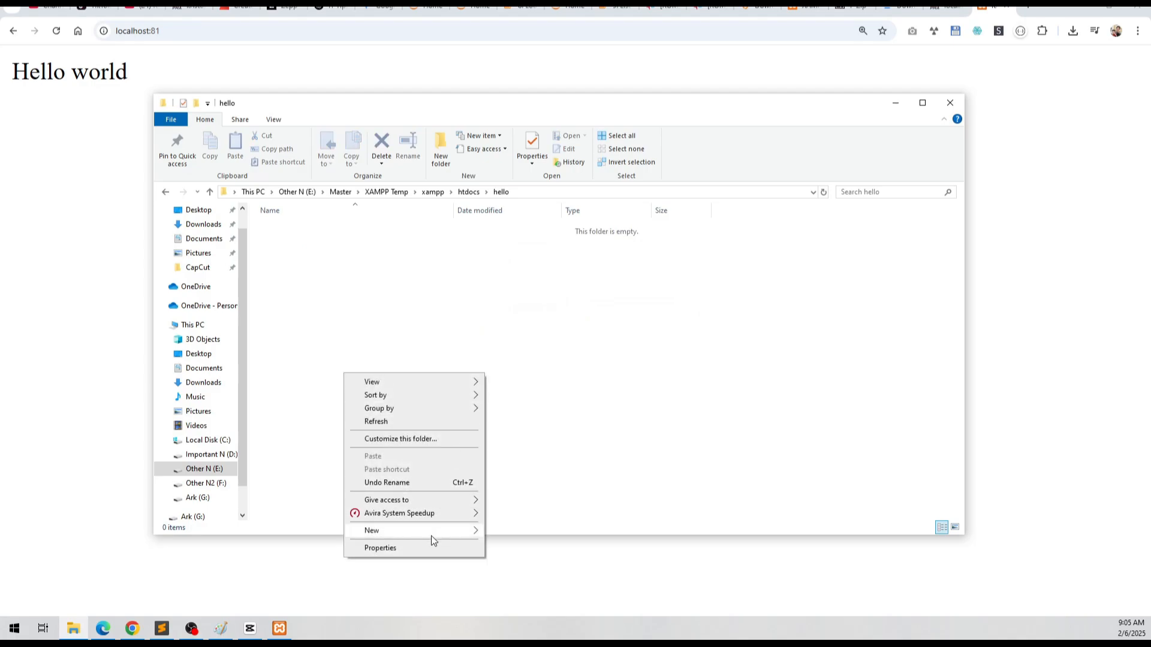
pyautogui.moveTo(430, 536)
pyautogui.click(575, 503)
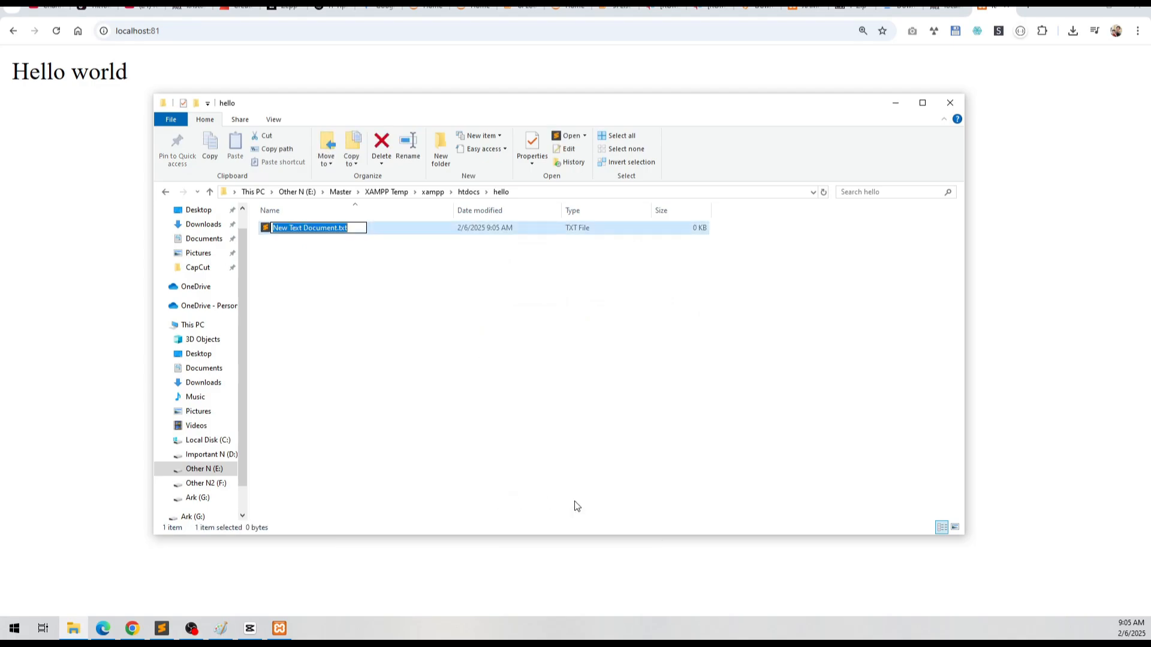
pyautogui.write('index.p')
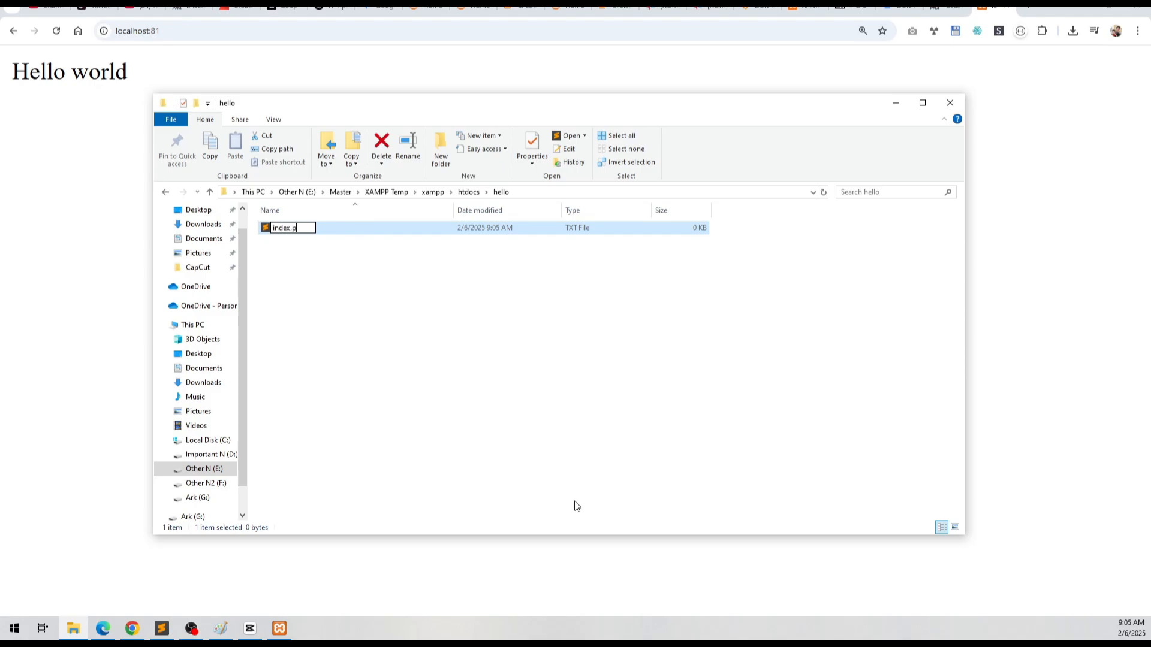
pyautogui.write('hp')
pyautogui.press('Return')
# Step: Open the hello folder's index.php in Sublime Text, write a PHP block containing echo "hi!"; and save the file
pyautogui.press('Return')
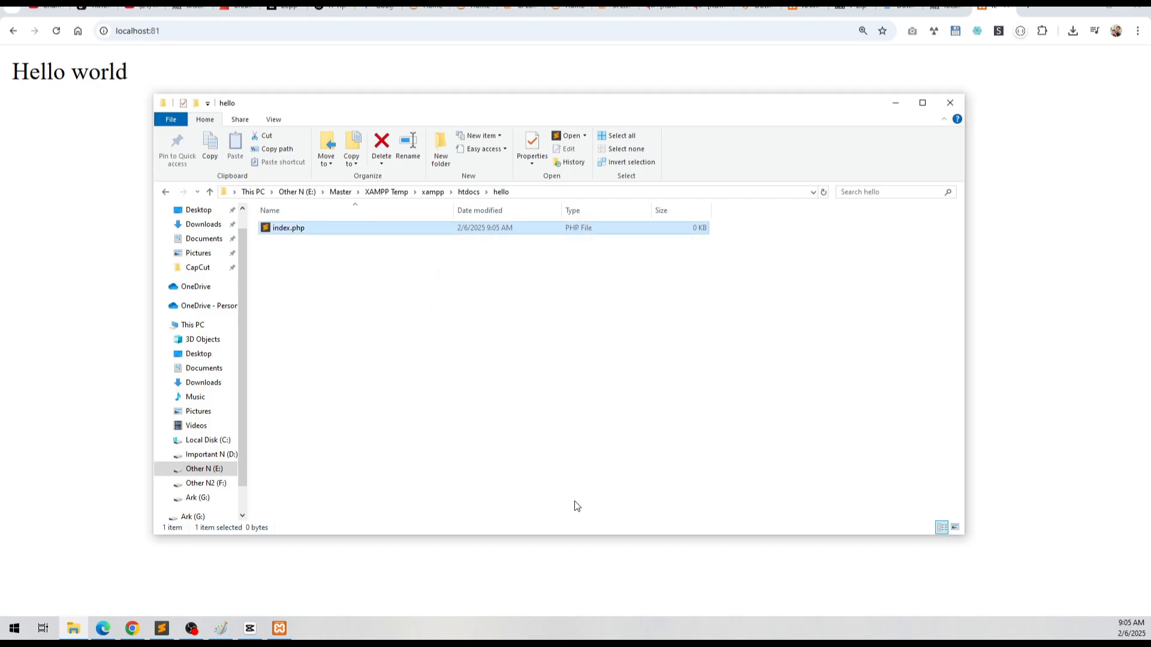
pyautogui.press('Return')
pyautogui.write('<?php')
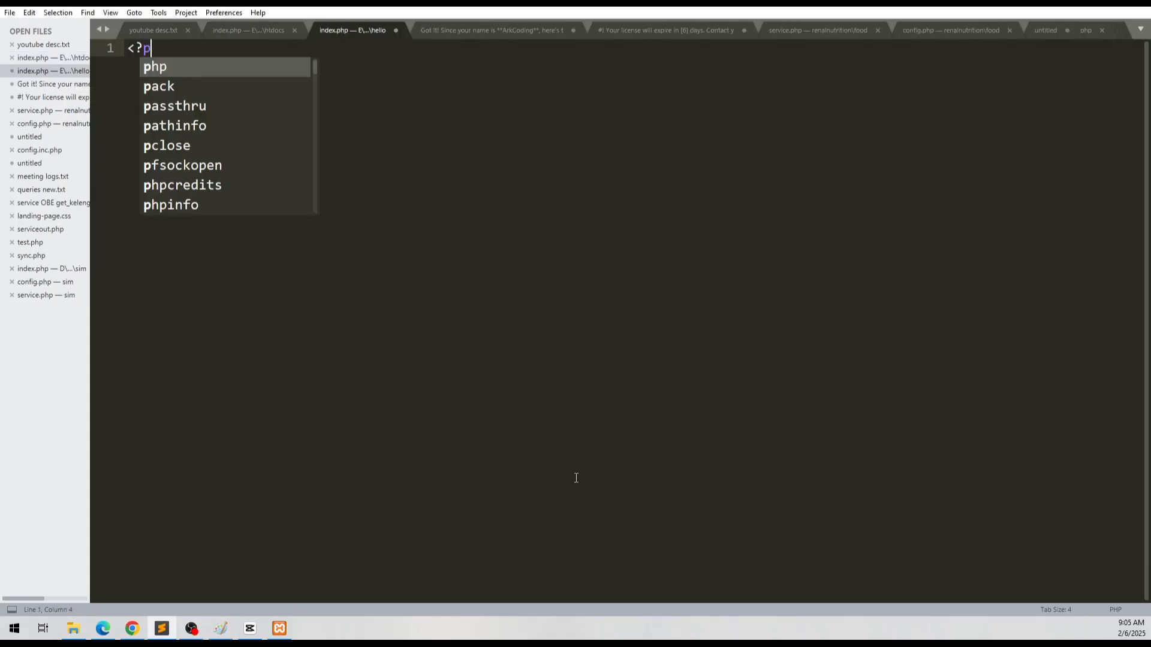
pyautogui.press('Return')
pyautogui.press('Return')
pyautogui.write('echo "')
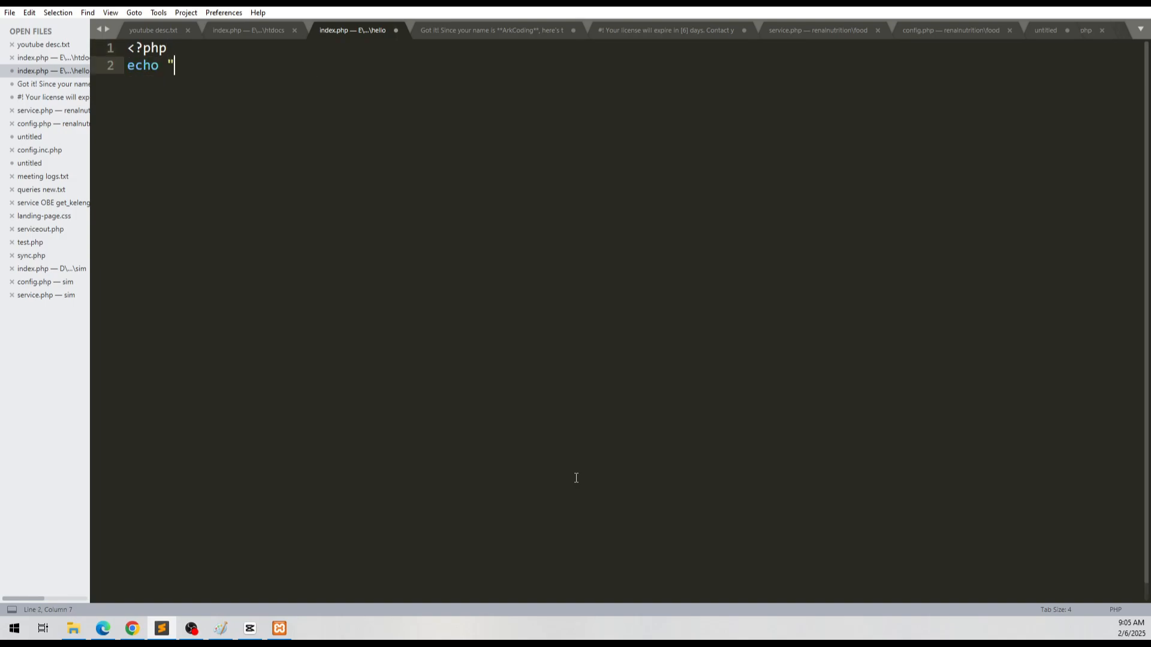
pyautogui.write('hi!";')
pyautogui.press('Return')
pyautogui.write('?>')
pyautogui.hotkey('ctrl', 's')
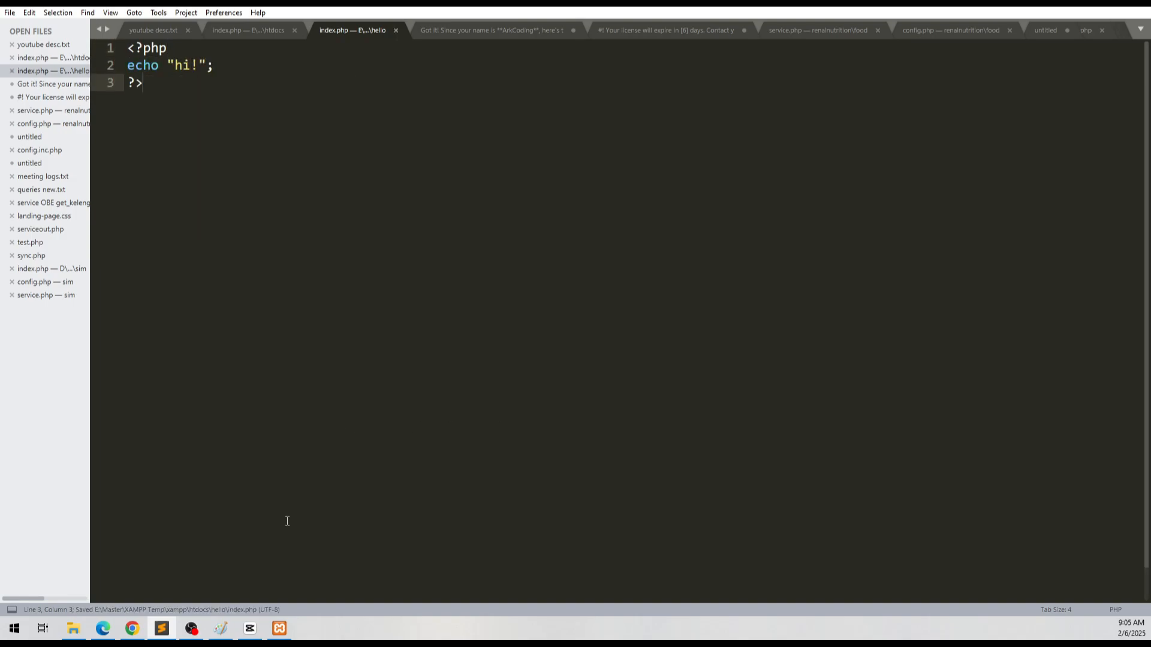
# Step: Switch to Chrome and load localhost:81/hello in the current tab
pyautogui.click(133, 628)
pyautogui.click(199, 37)
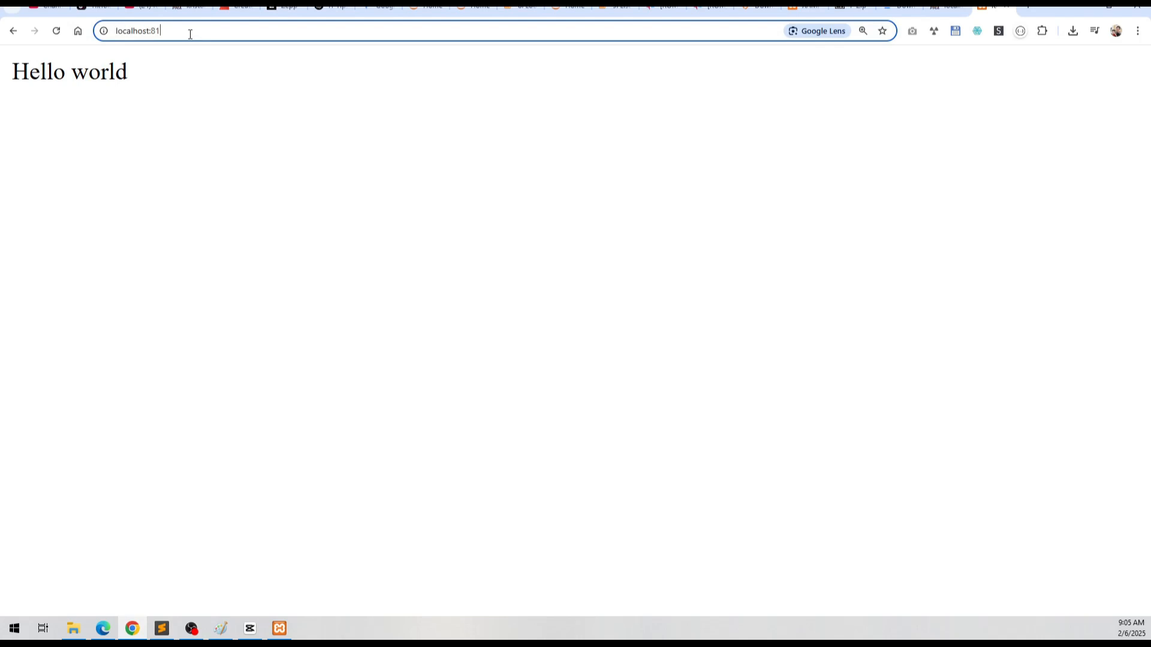
pyautogui.write('/hello')
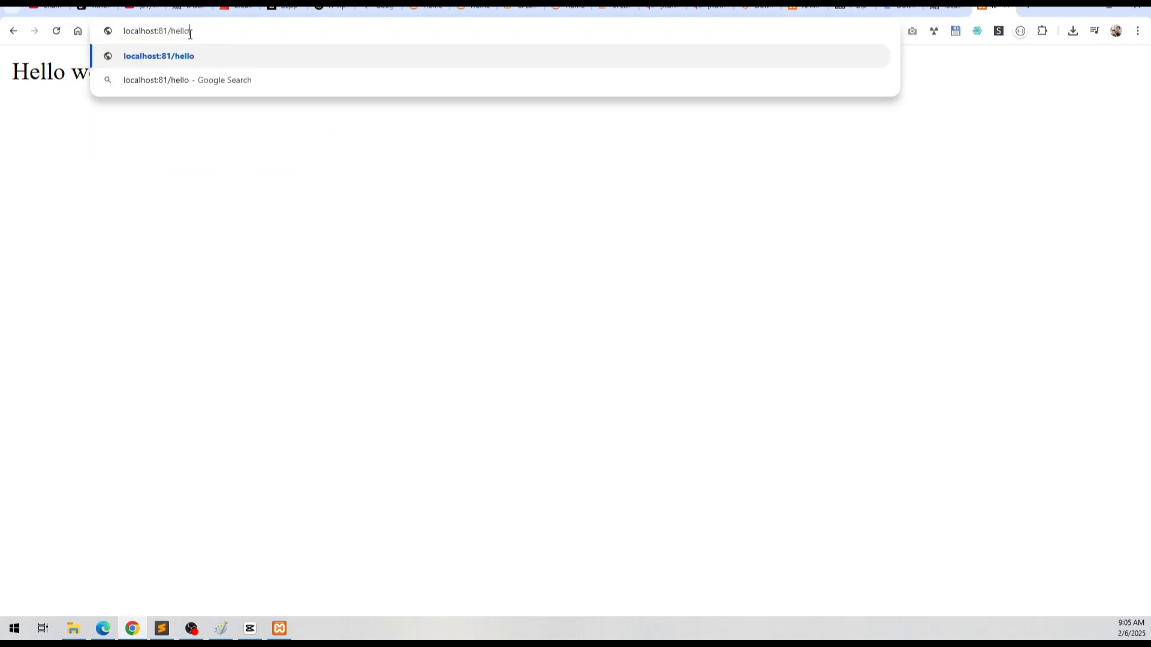
pyautogui.press('Return')
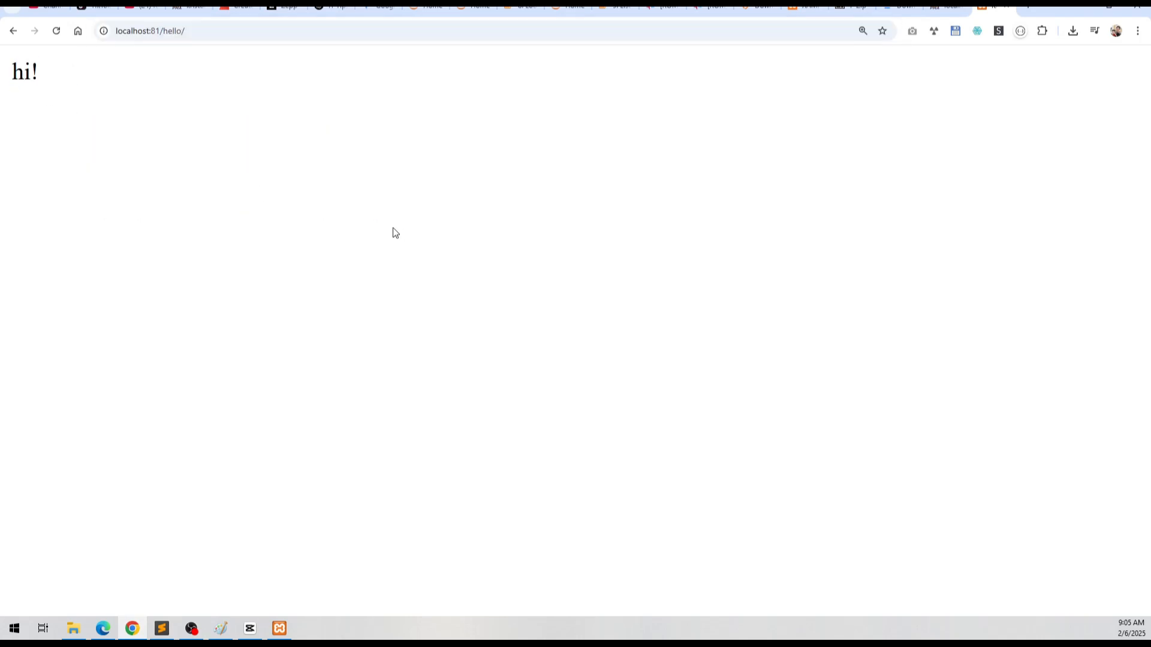